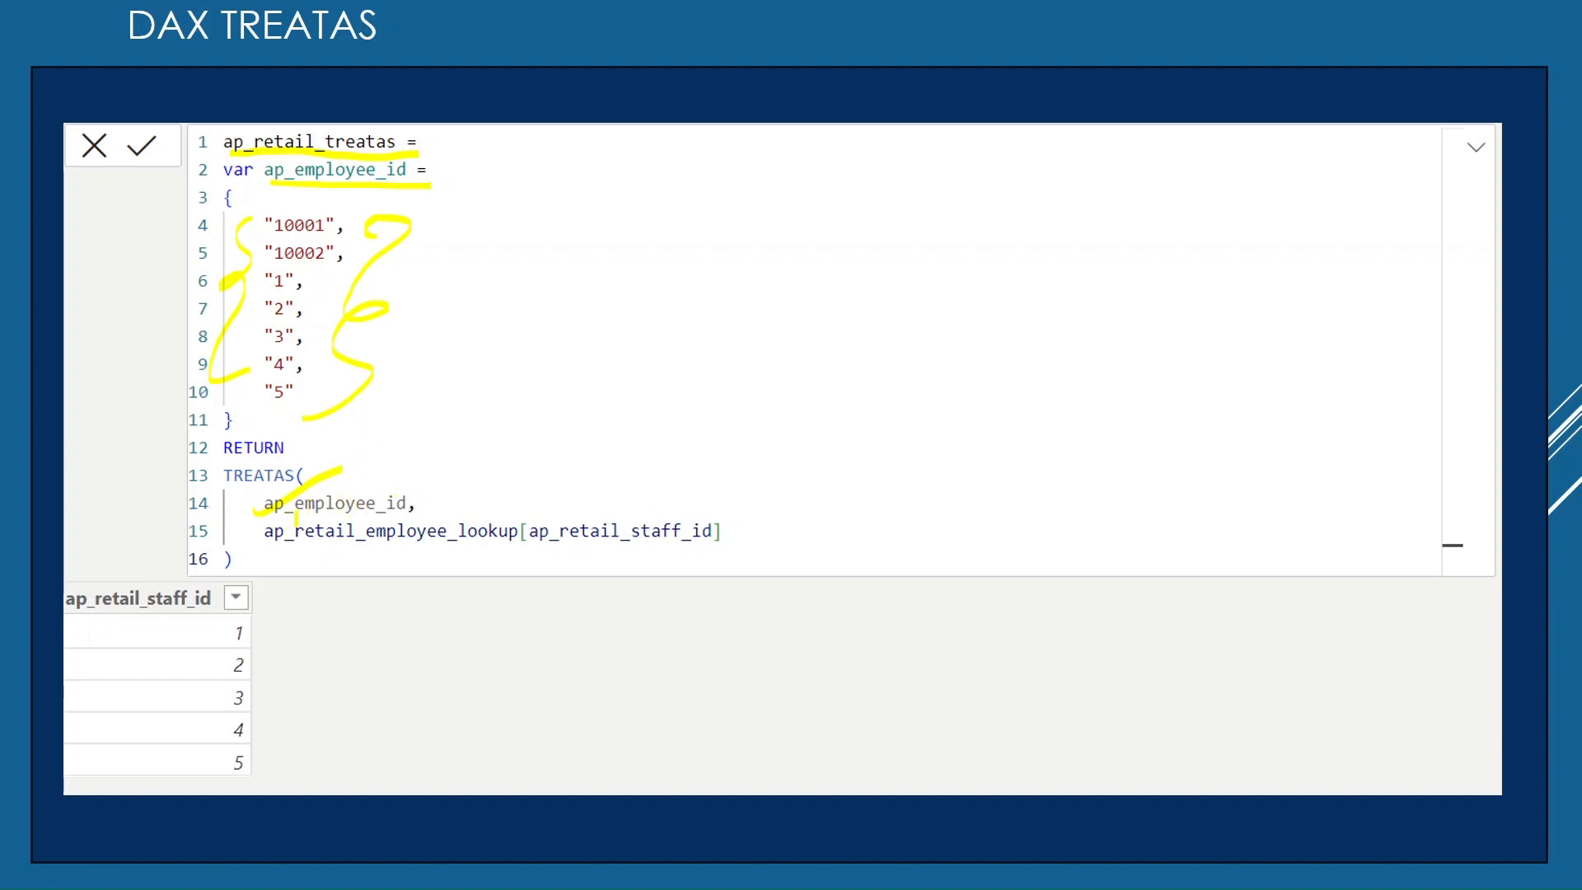
left_click_drag(323, 519, 395, 513)
left_click_drag(279, 550, 677, 535)
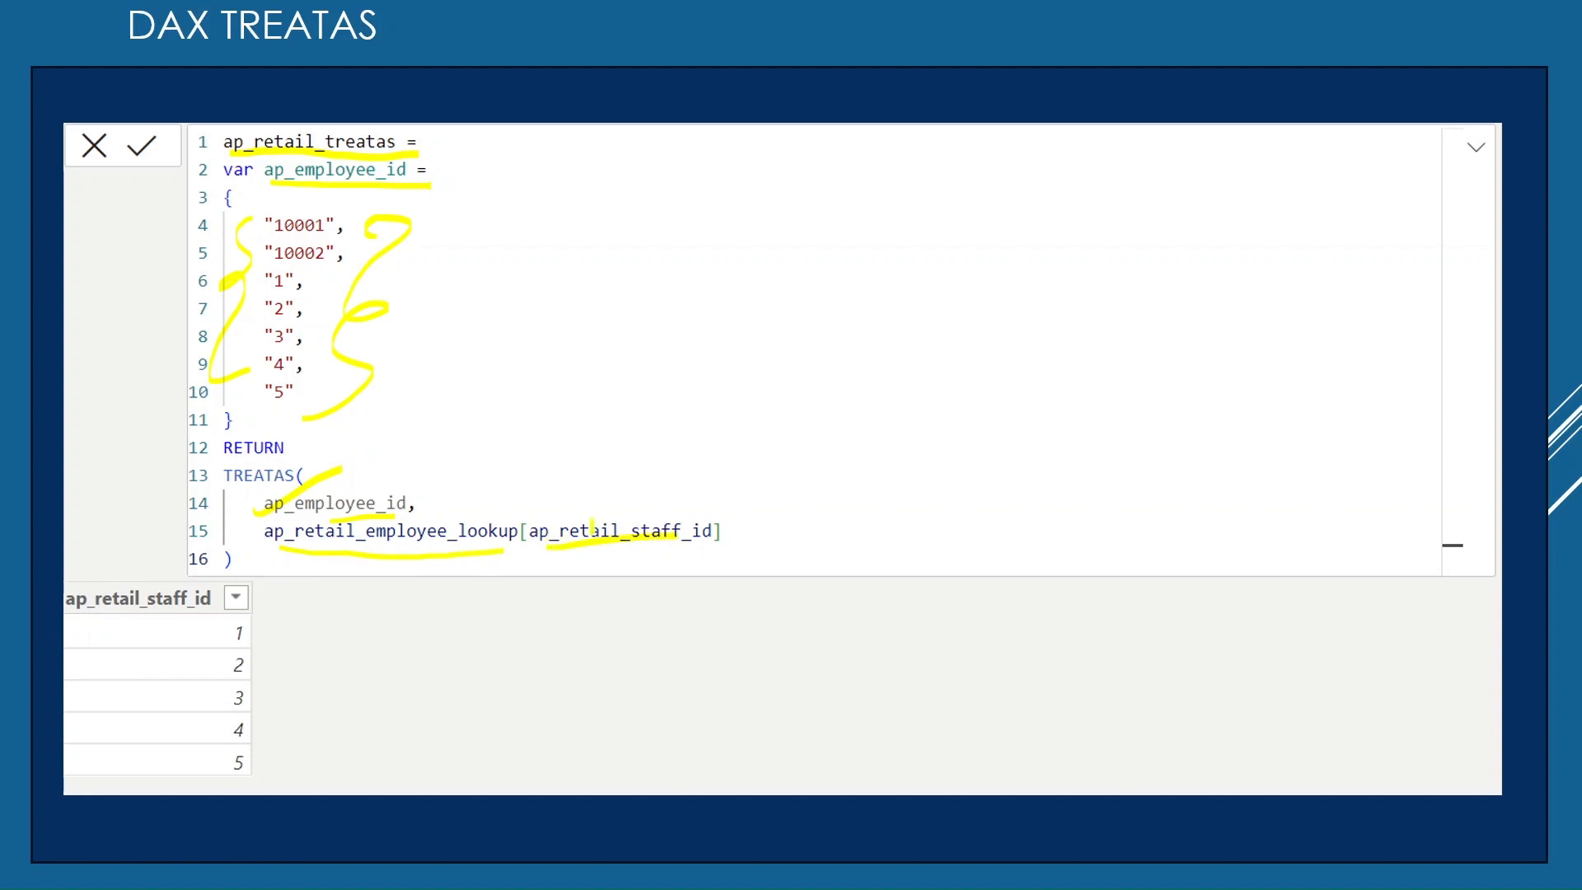
left_click_drag(509, 512, 641, 476)
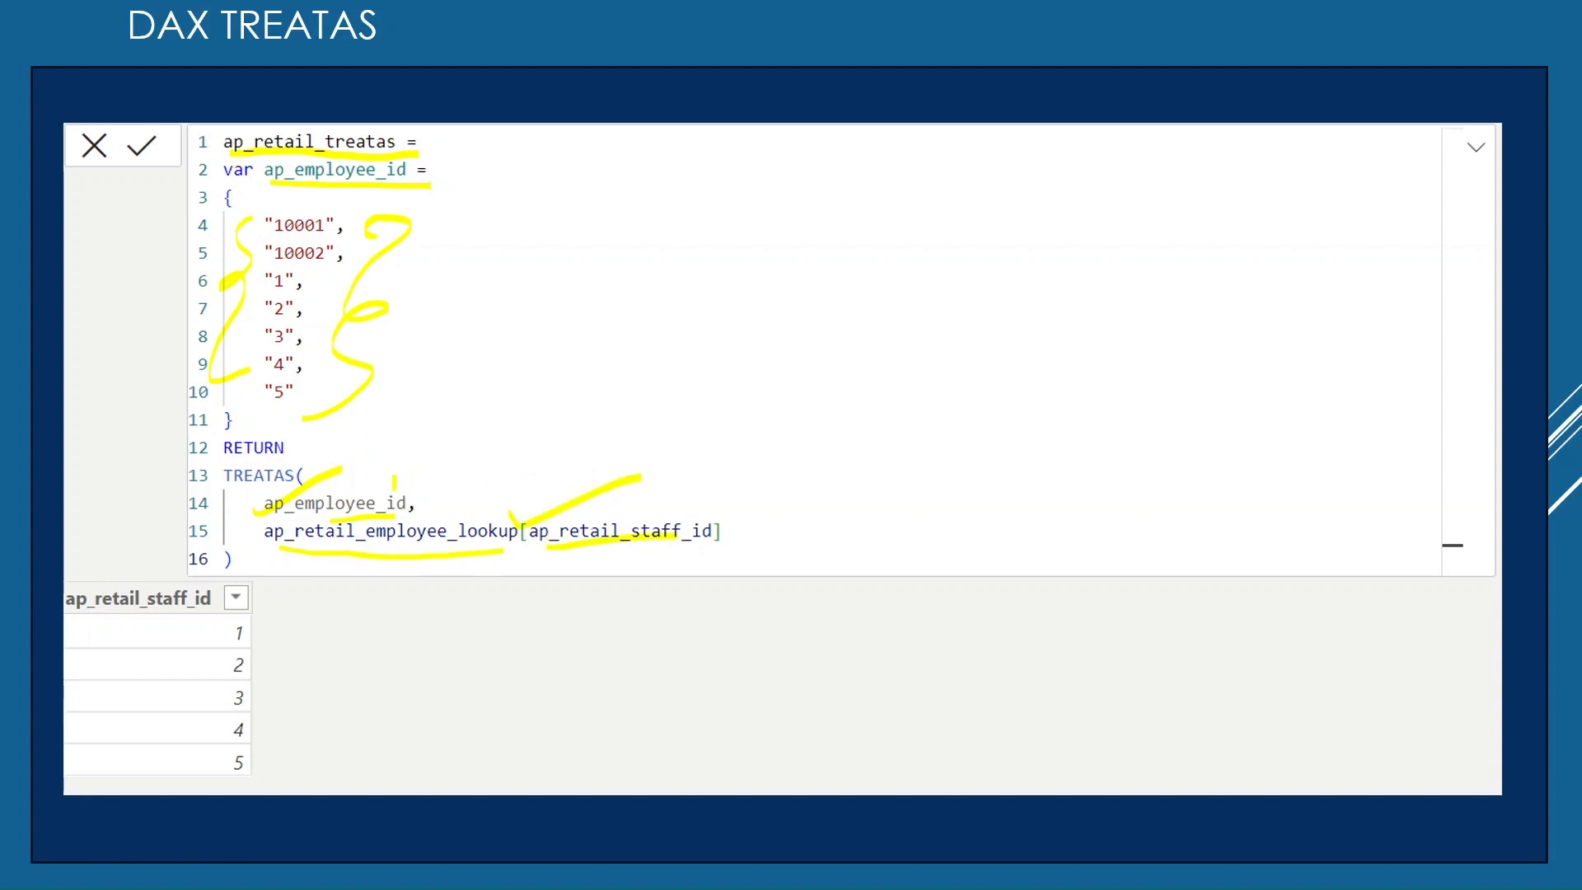
left_click_drag(375, 489, 468, 458)
mouse_move(453, 225)
left_mouse_down()
mouse_move(494, 198)
mouse_move(461, 292)
mouse_move(504, 363)
mouse_move(478, 373)
left_mouse_up()
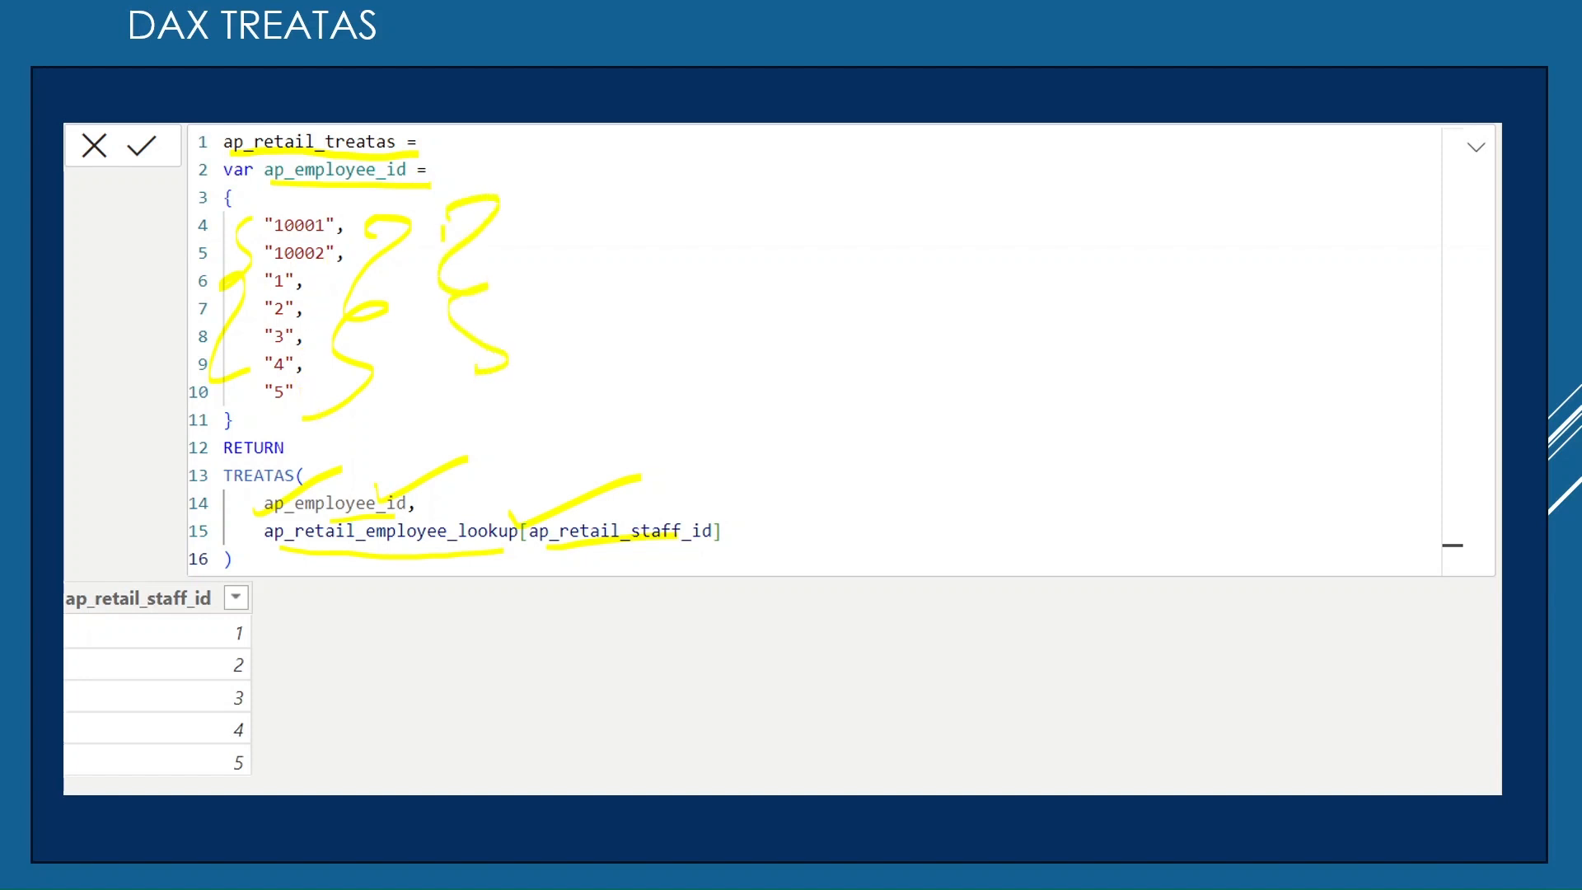
left_click_drag(449, 177, 595, 176)
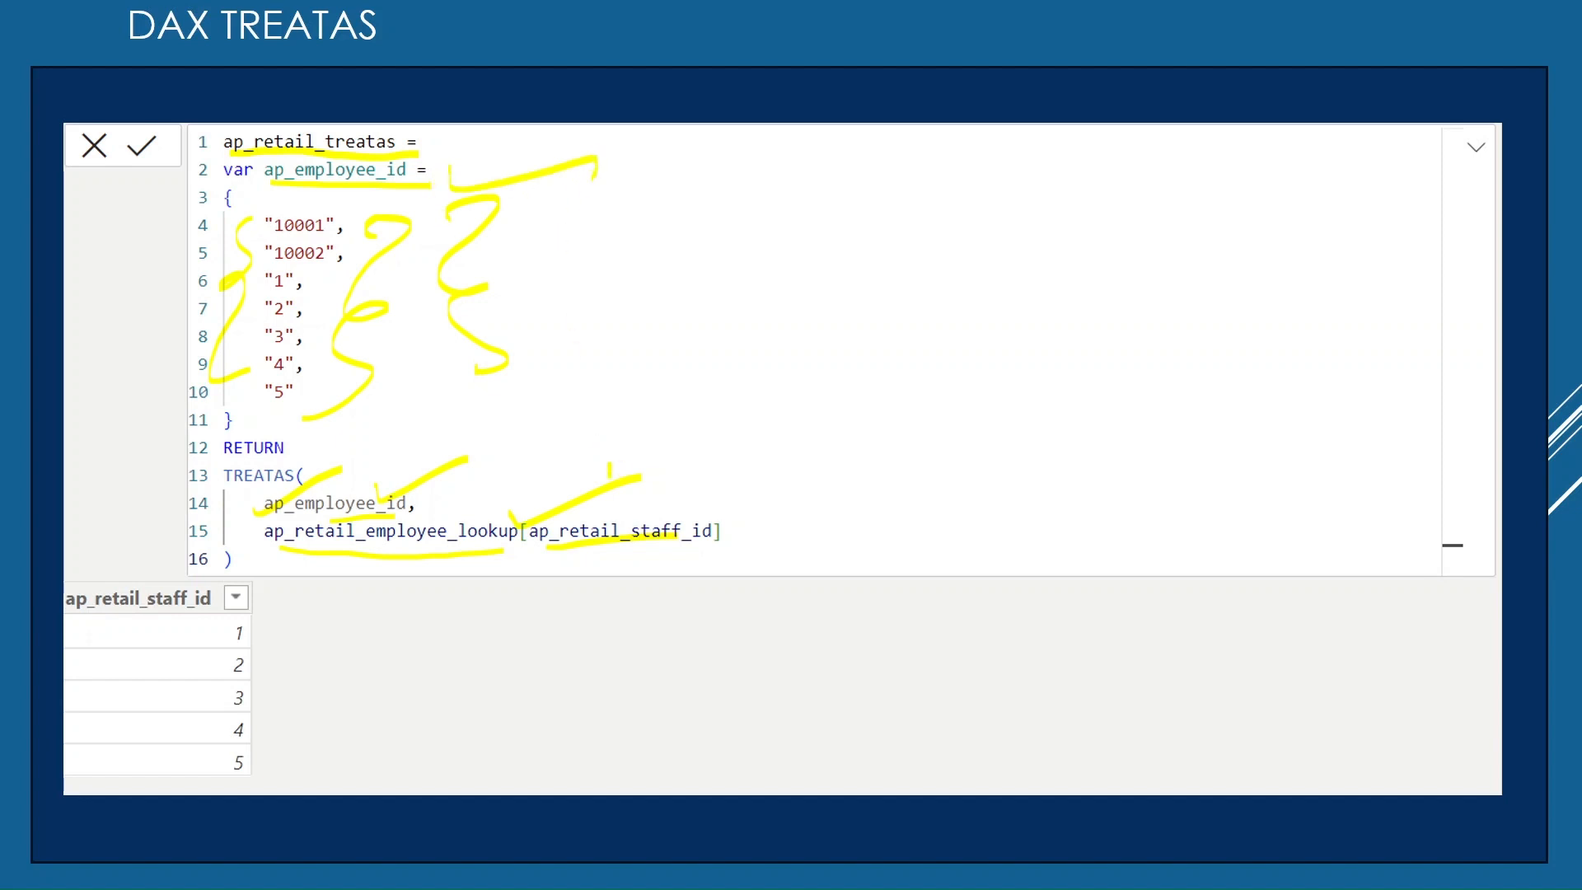
left_click_drag(624, 551, 741, 520)
left_click_drag(301, 462, 300, 484)
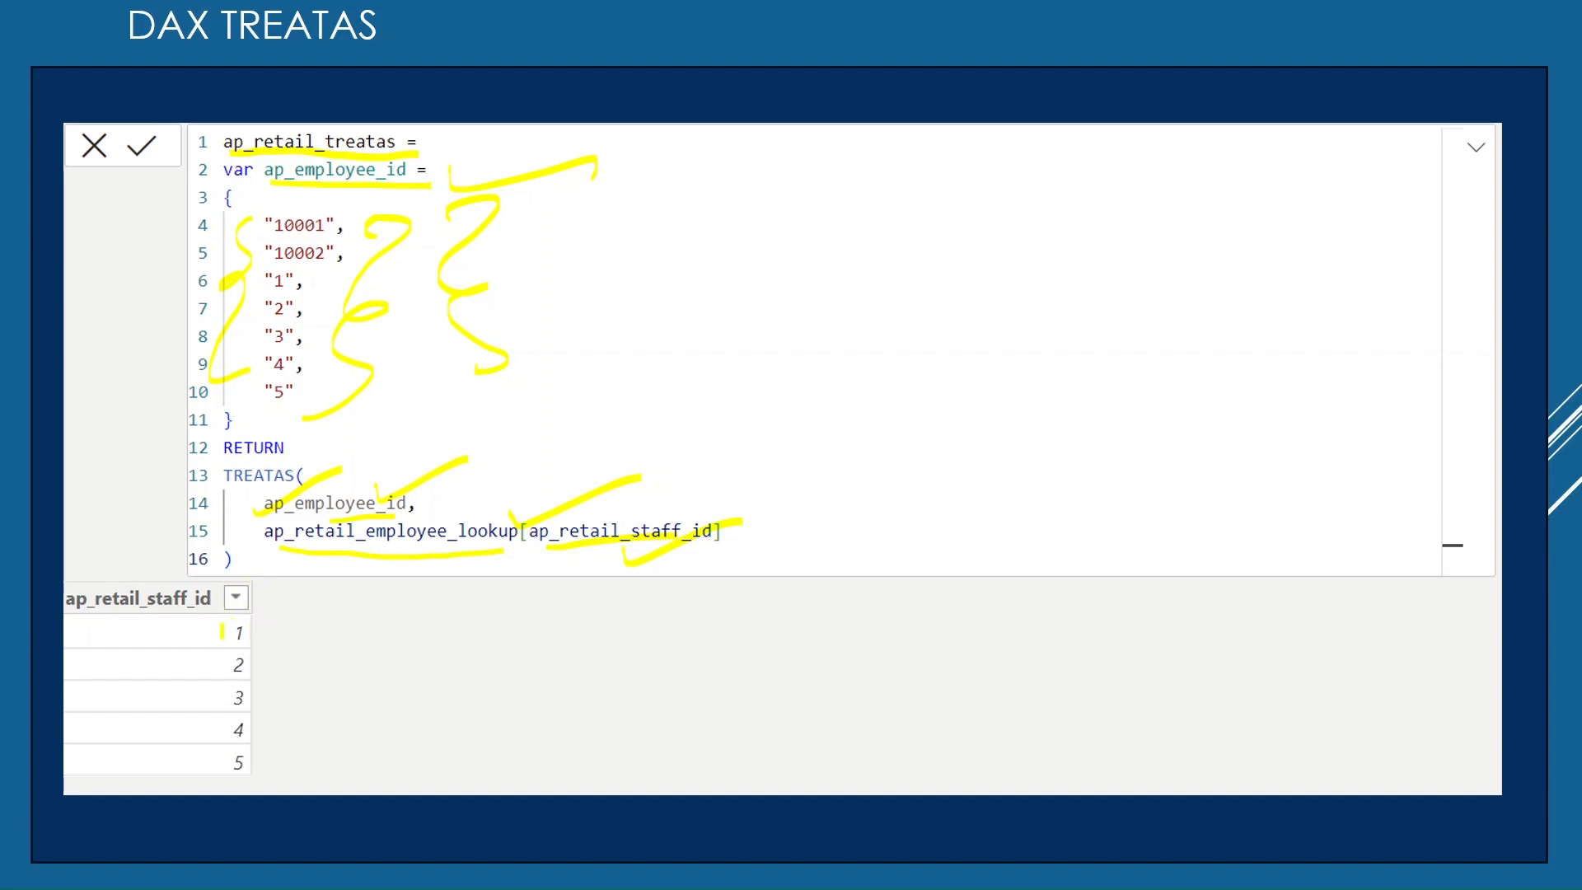
left_click_drag(210, 634, 263, 605)
left_click_drag(225, 659, 284, 639)
mouse_move(224, 683)
left_mouse_down()
mouse_move(238, 696)
mouse_move(281, 674)
left_mouse_up()
mouse_move(227, 714)
left_mouse_down()
mouse_move(231, 726)
mouse_move(278, 706)
left_mouse_up()
mouse_move(213, 746)
left_mouse_down()
mouse_move(213, 760)
mouse_move(275, 722)
left_mouse_up()
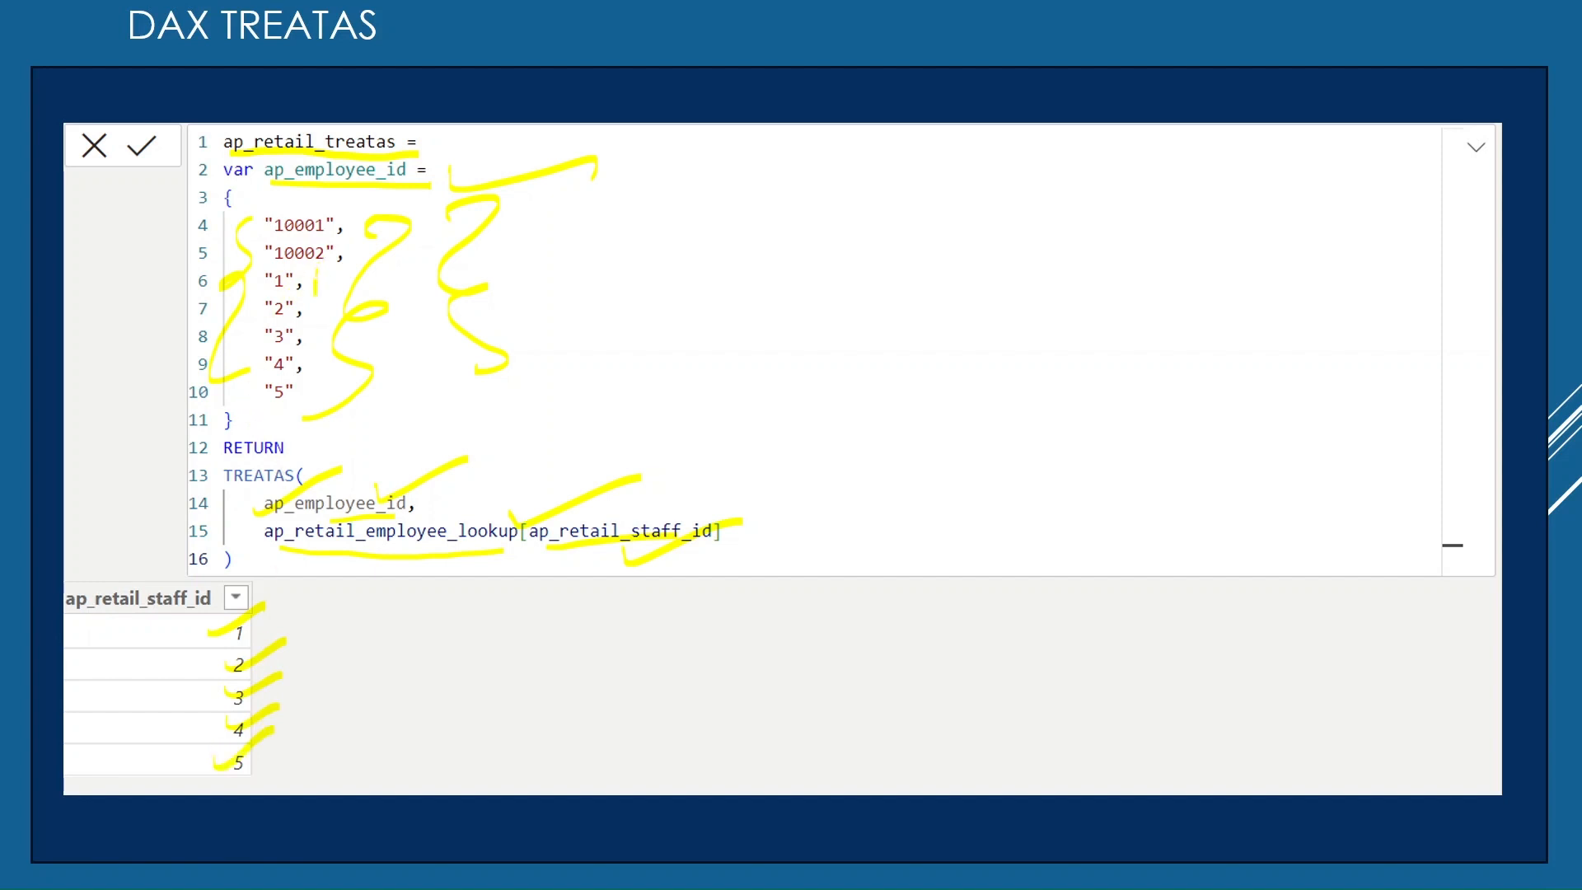
left_click_drag(318, 265, 301, 416)
left_click_drag(670, 493, 781, 472)
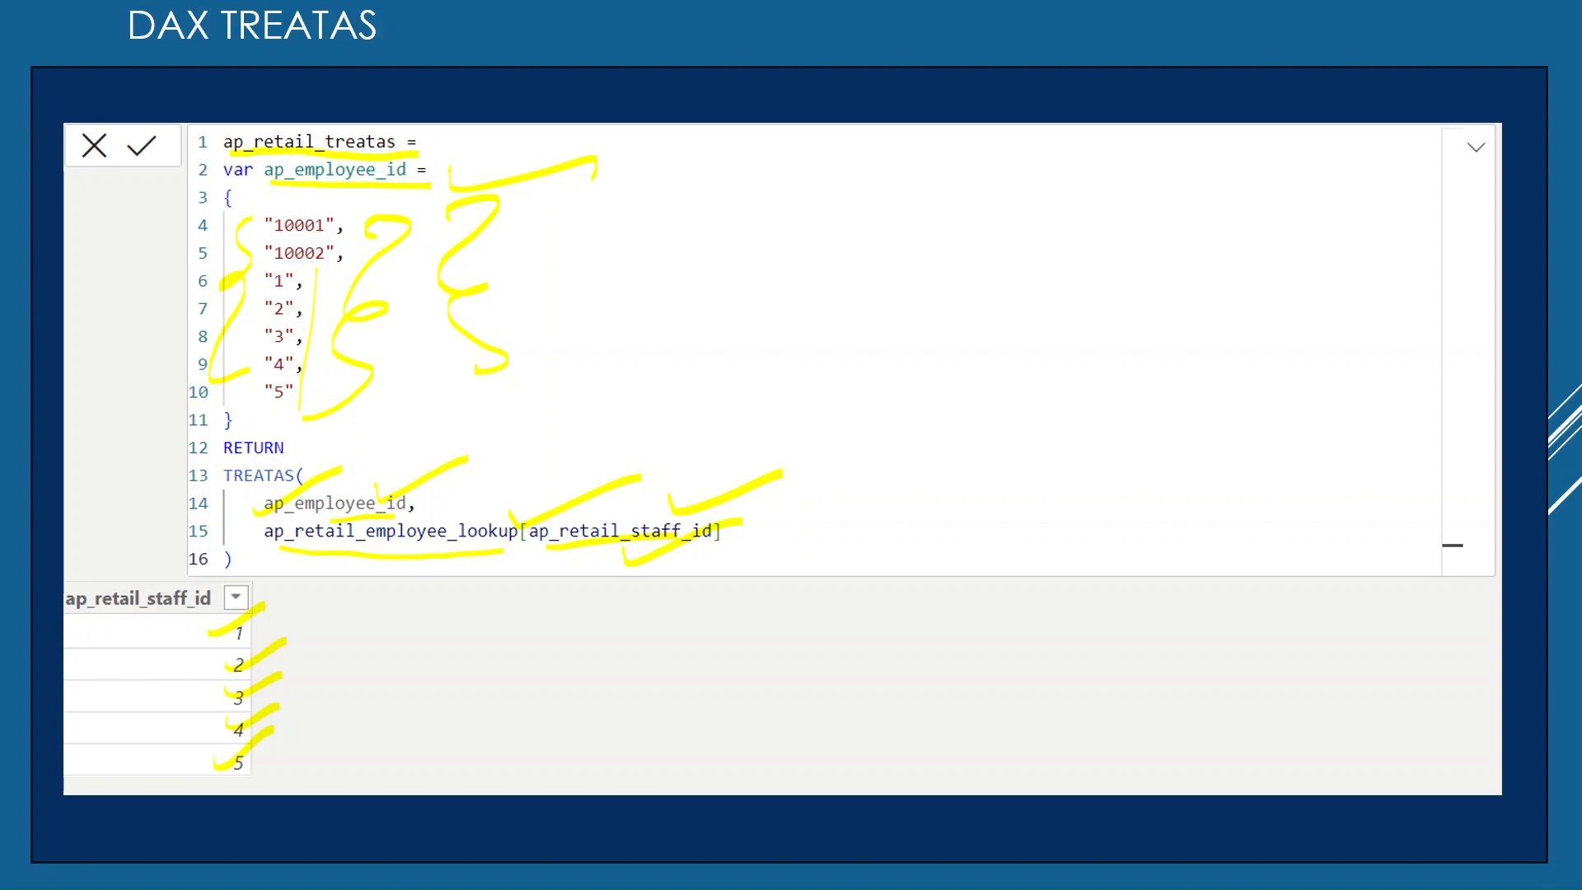
Step: Switch to the AdvanceDaxTutorial file in Power BI Desktop, return from the focused matrix to the report, and open the table view
key("alt+Tab")
key("alt+Tab")
key("alt+Tab")
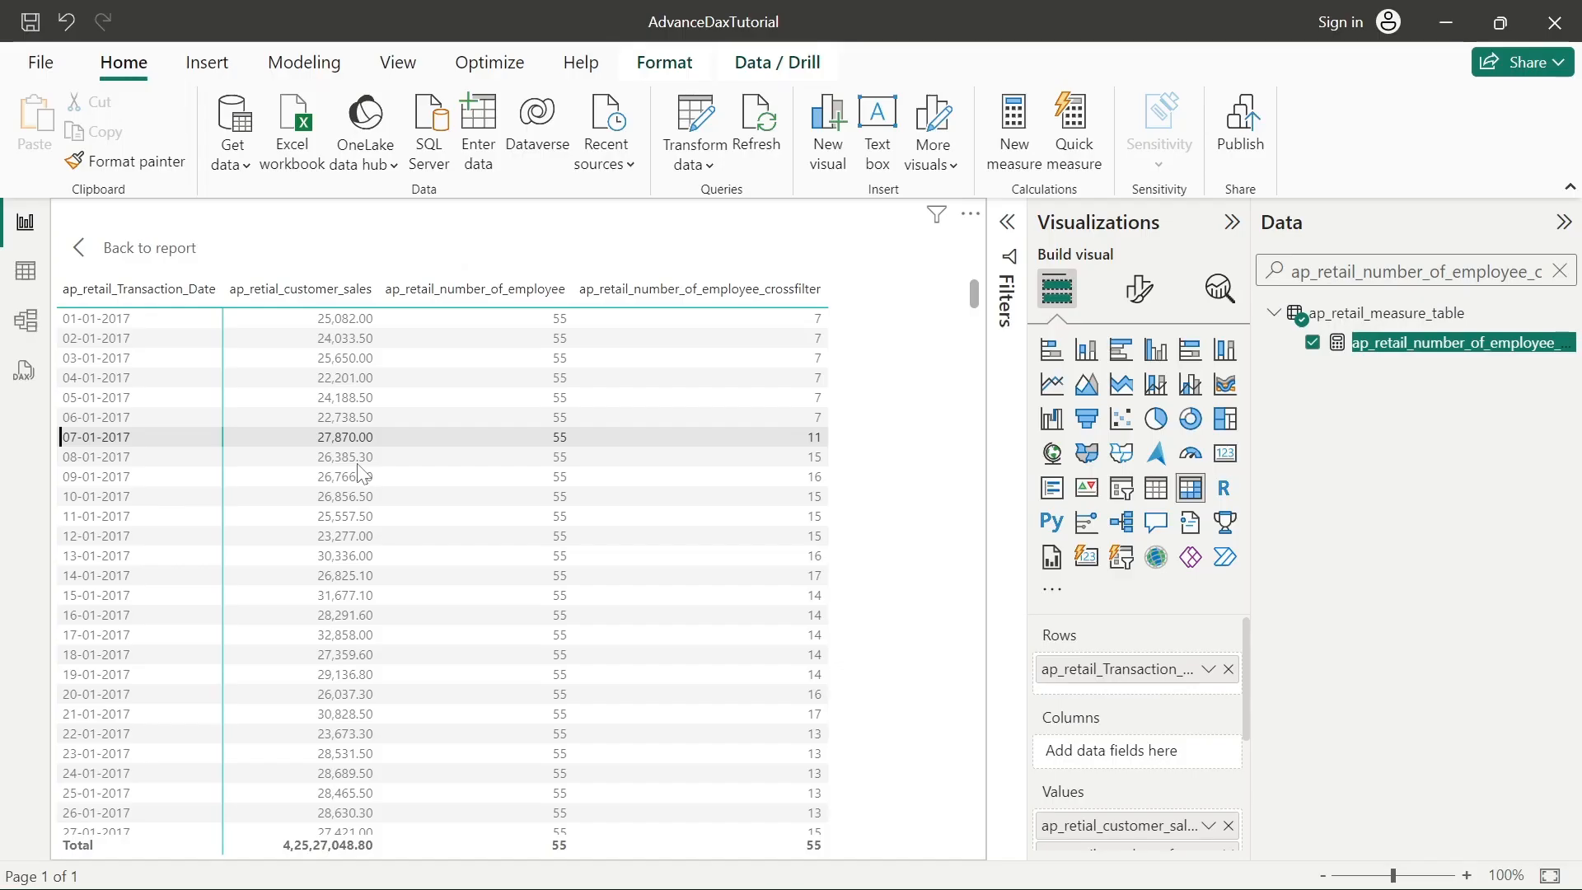
left_click(83, 262)
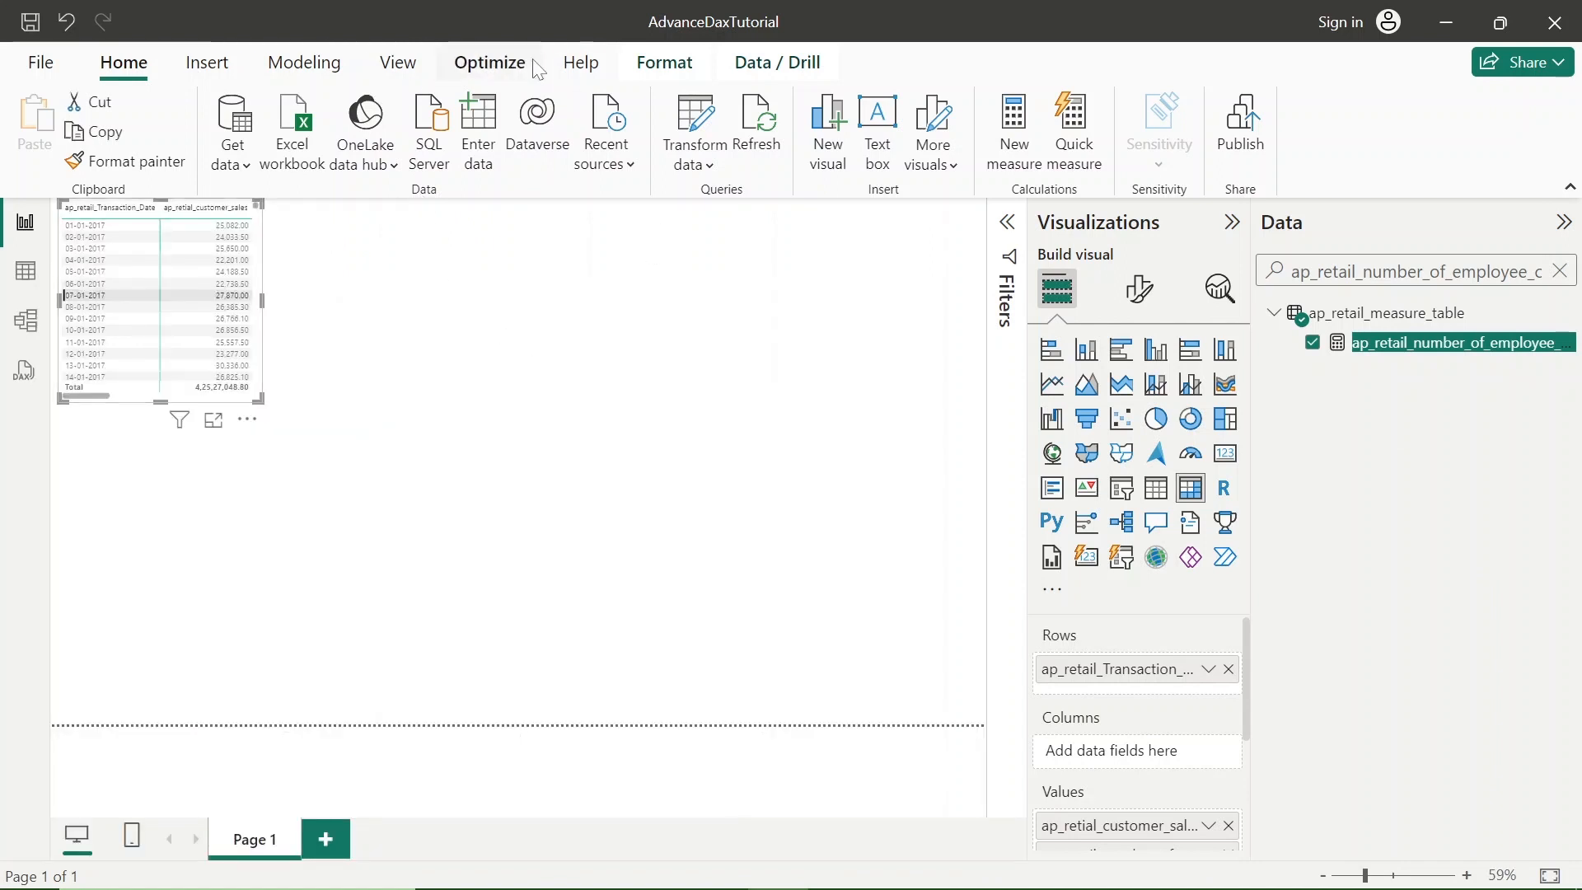
left_click(27, 272)
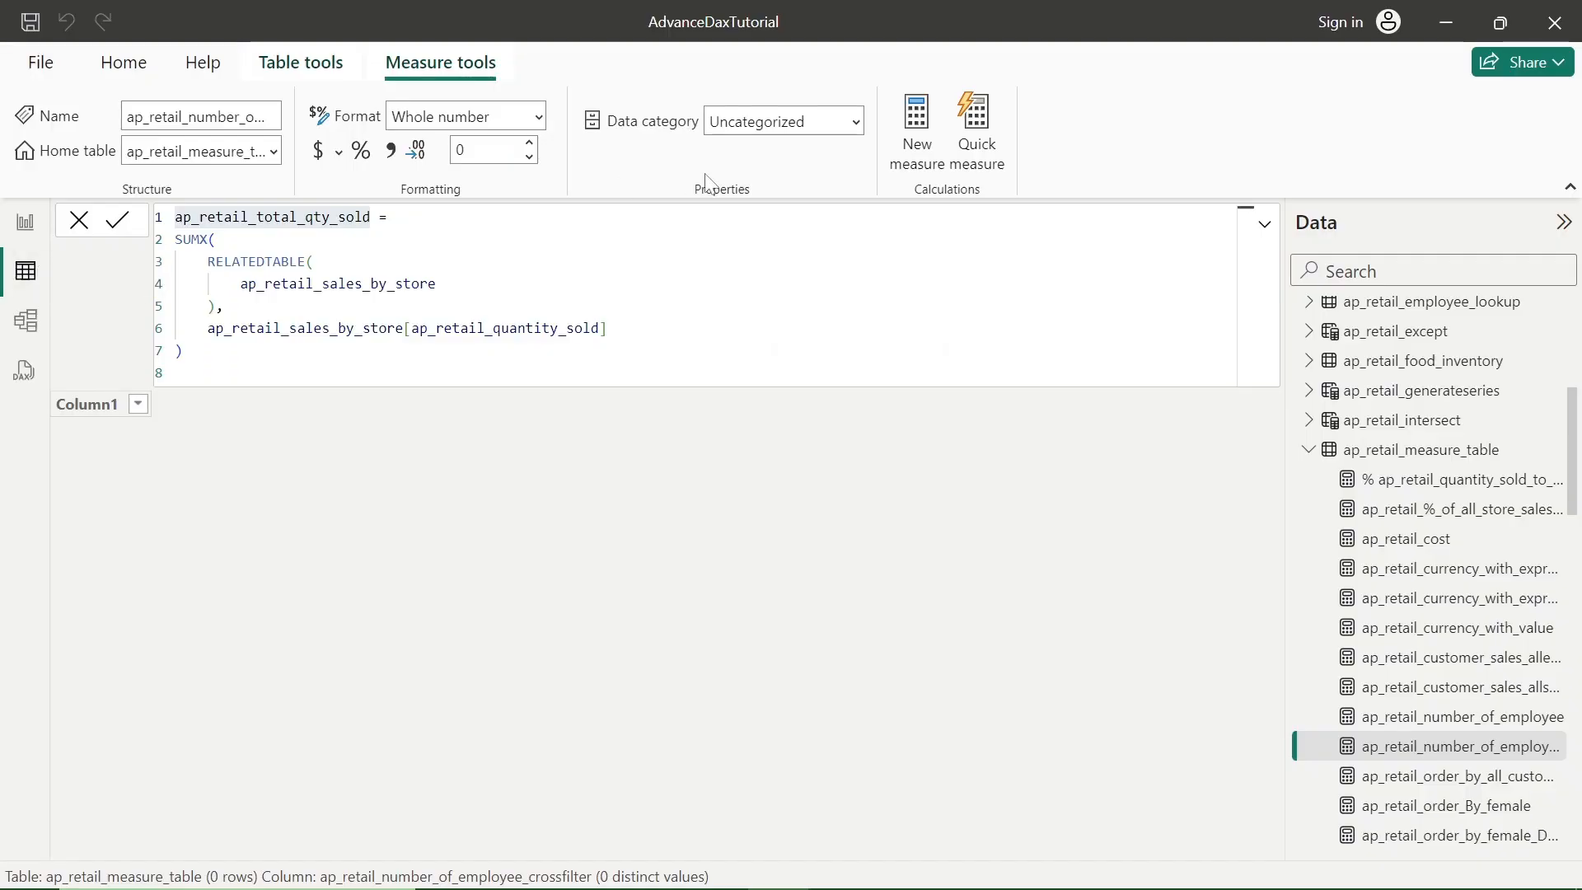
Step: Create a new calculated table named ap_retail_treatas and begin its formula on a new line
left_click(325, 64)
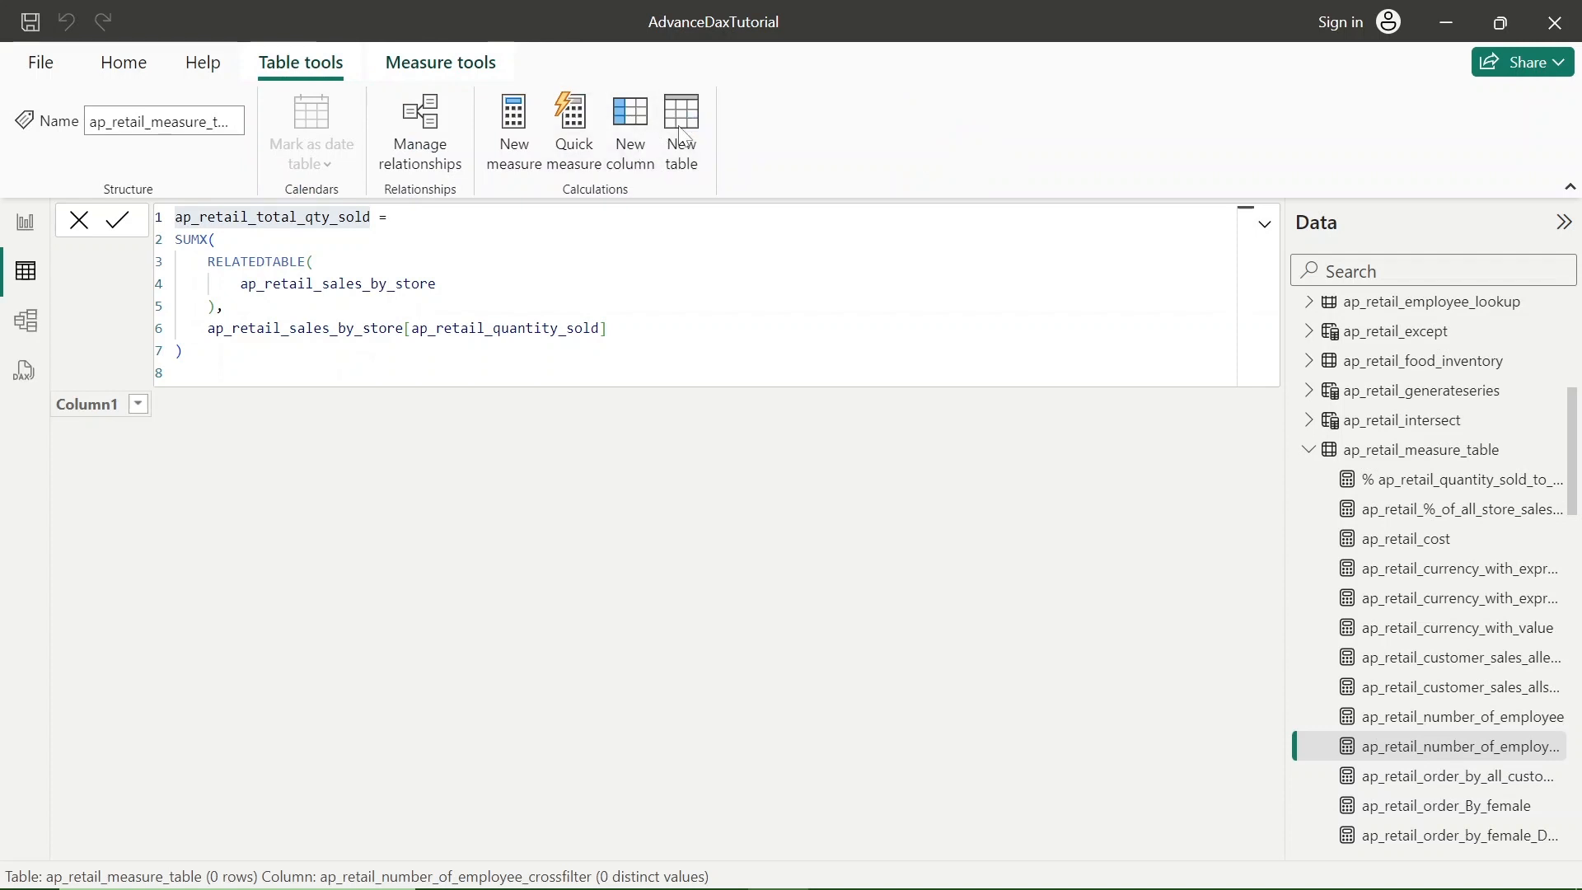
left_click(681, 132)
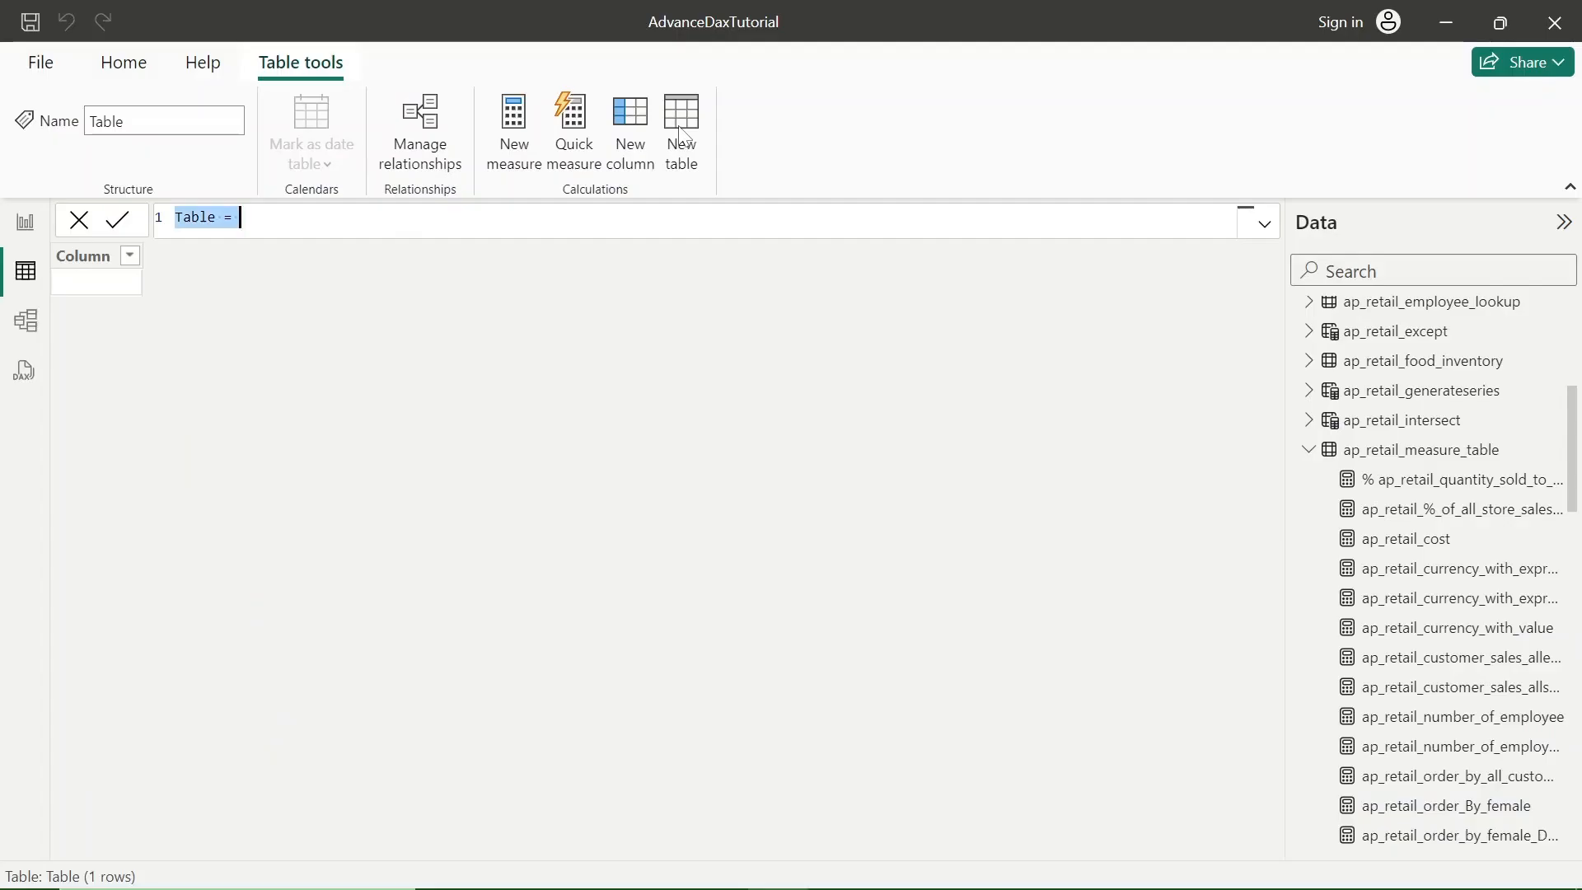
type("ap_retail_")
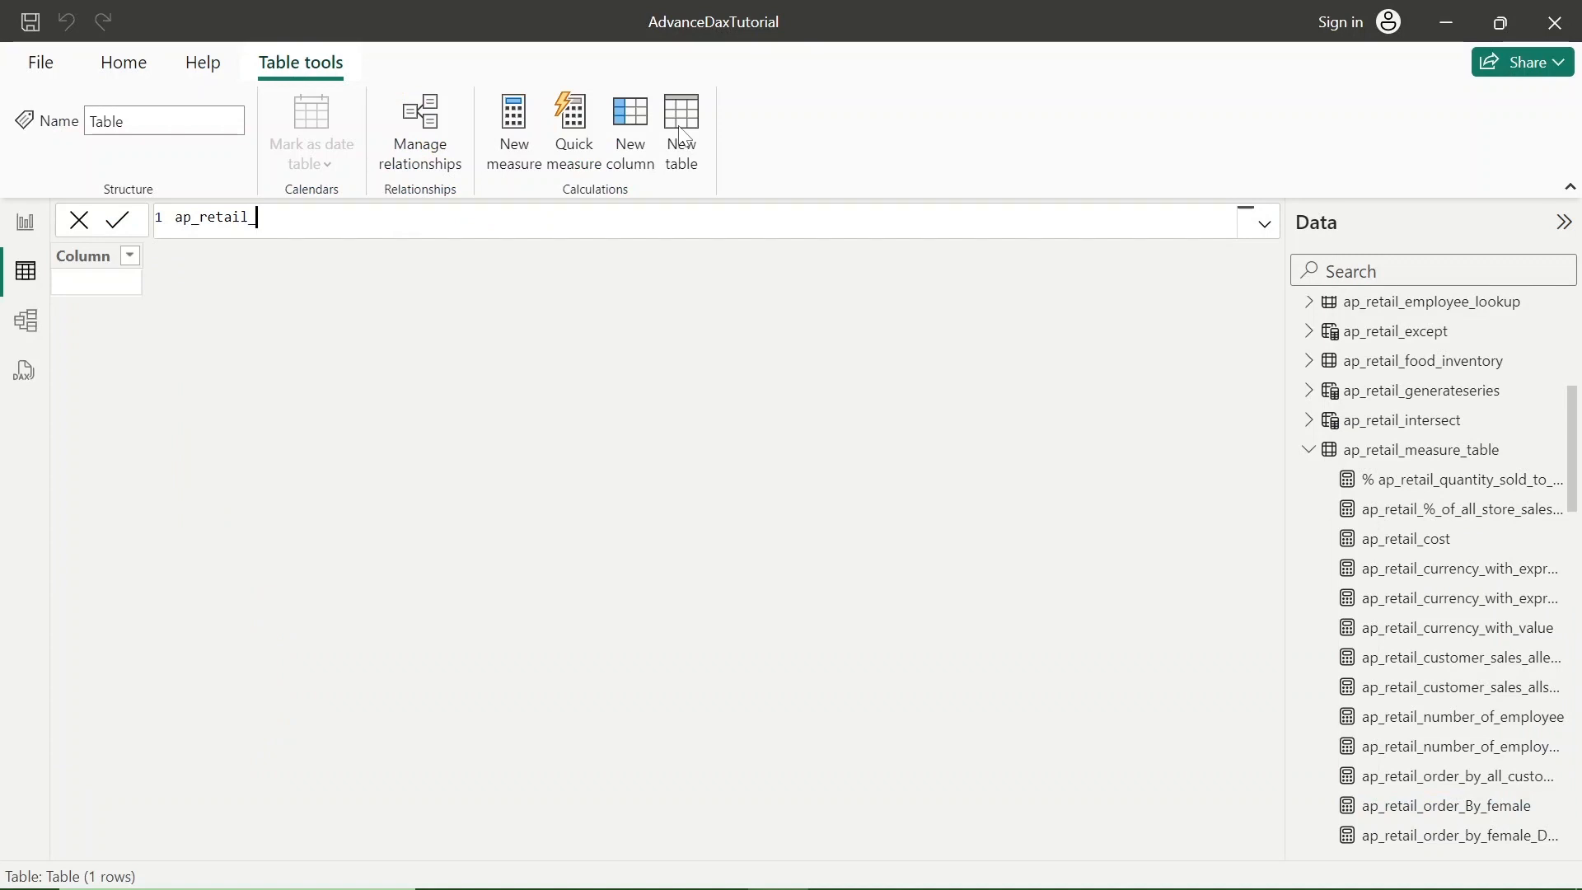
type("treat")
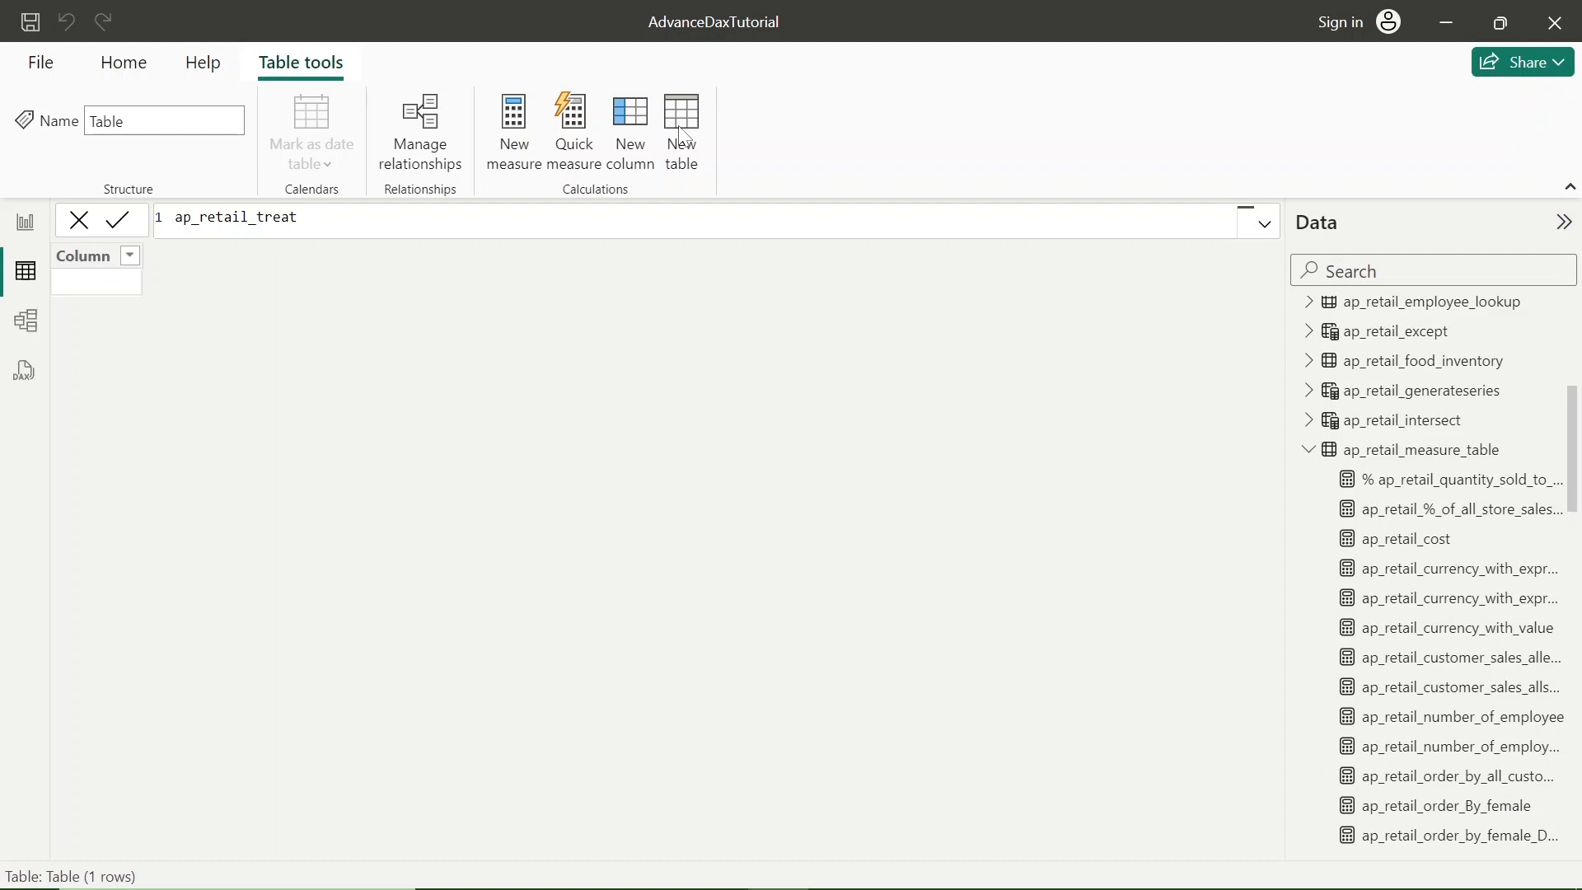
type("as =")
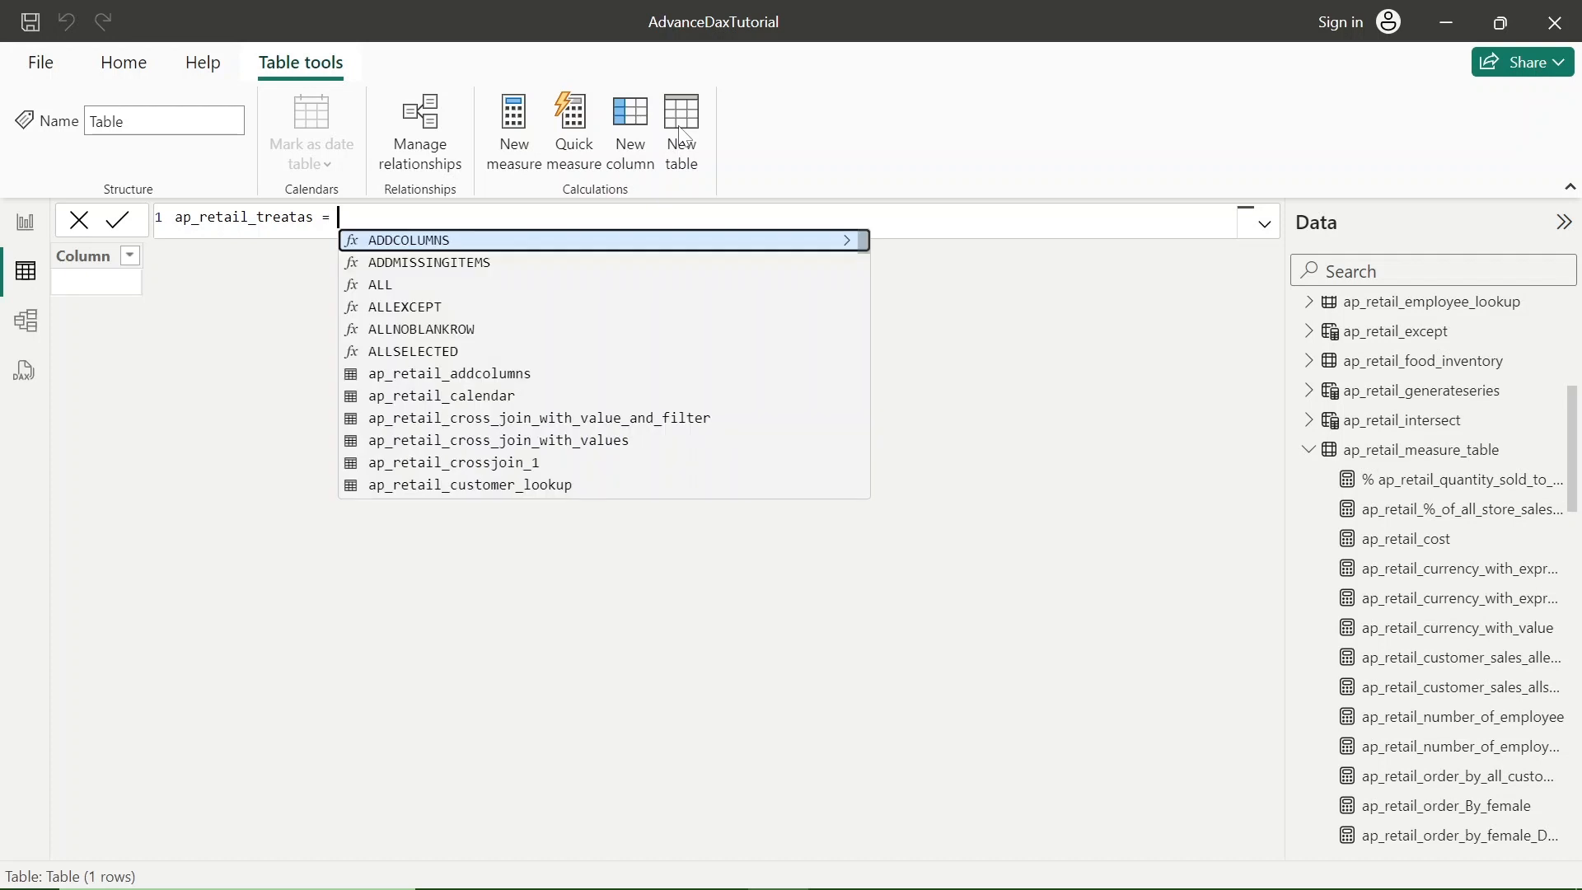
key("shift+Return")
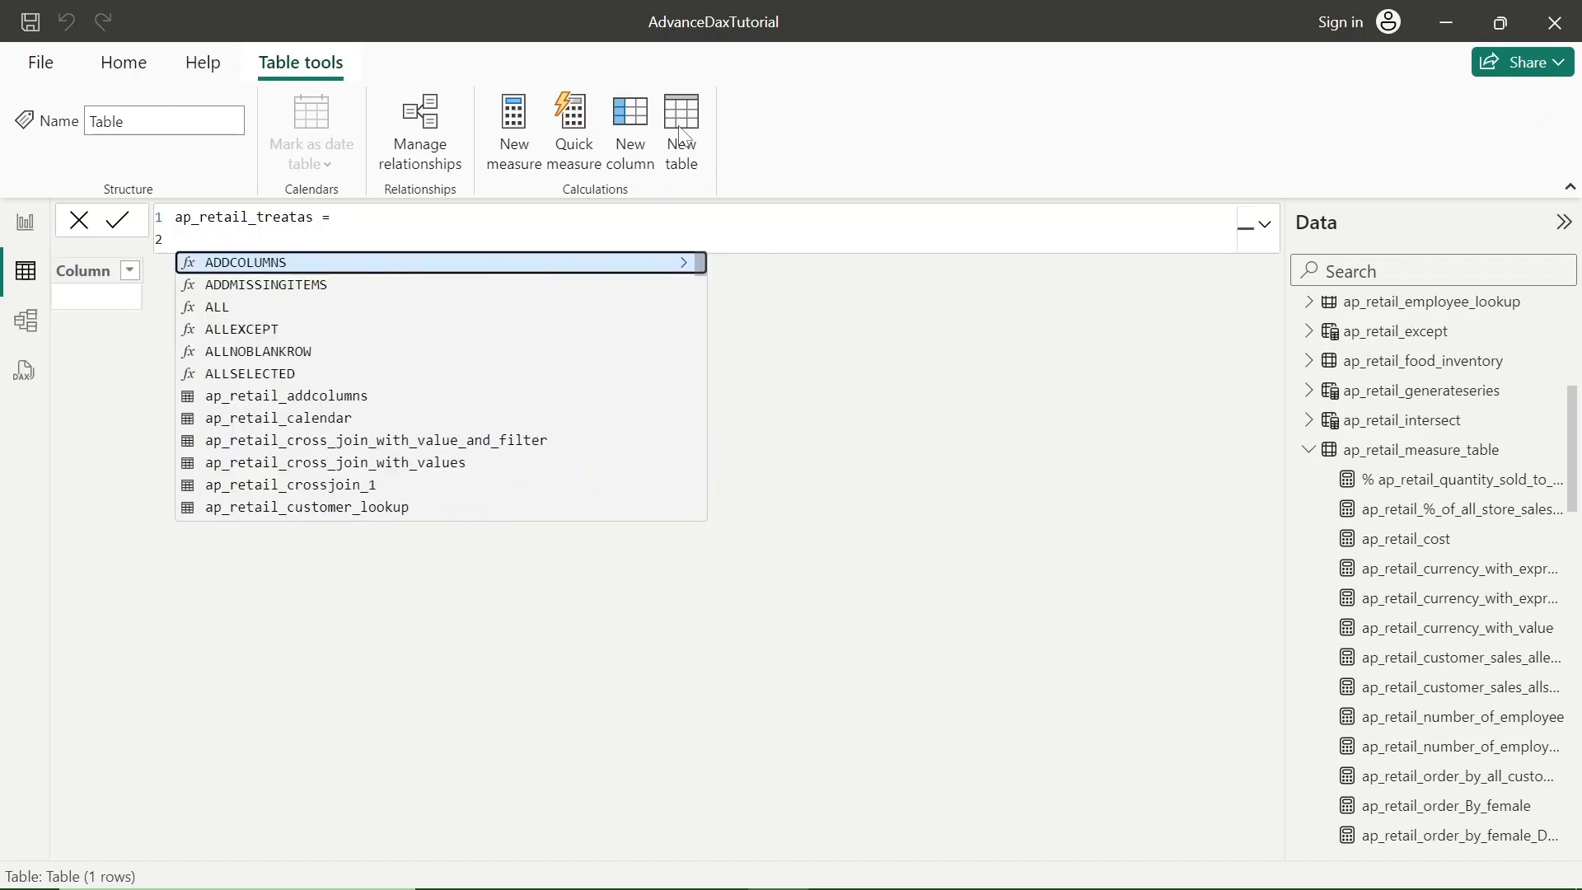
Step: Declare a variable named ap_employee_id on the formula's second line, with its definition starting on the next line
type("var ")
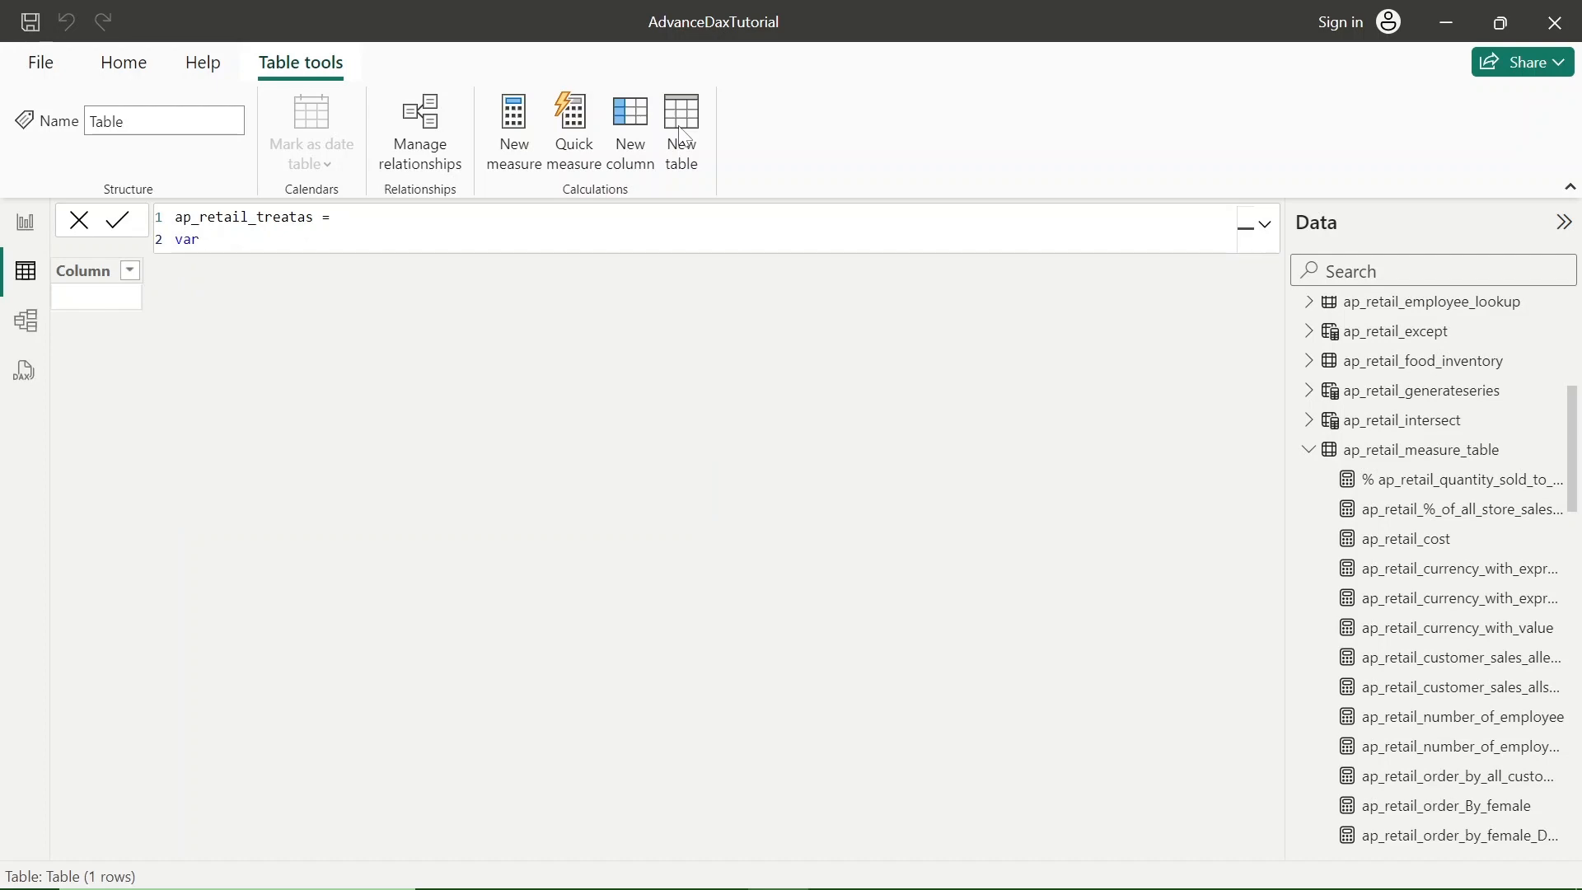
type("ap_")
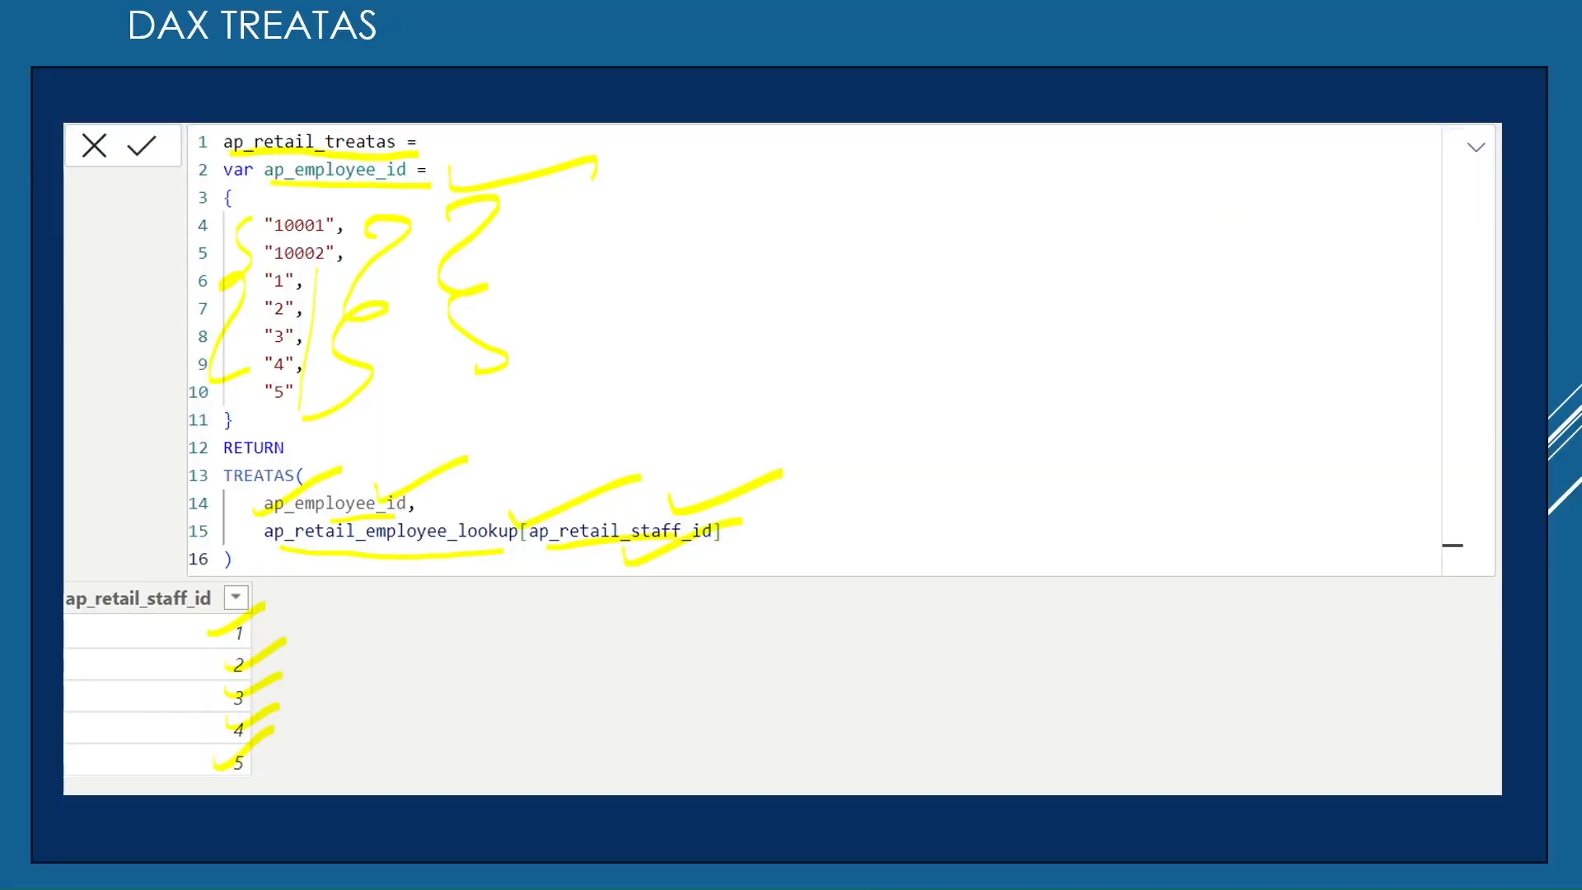
key("alt+Tab")
type("employ")
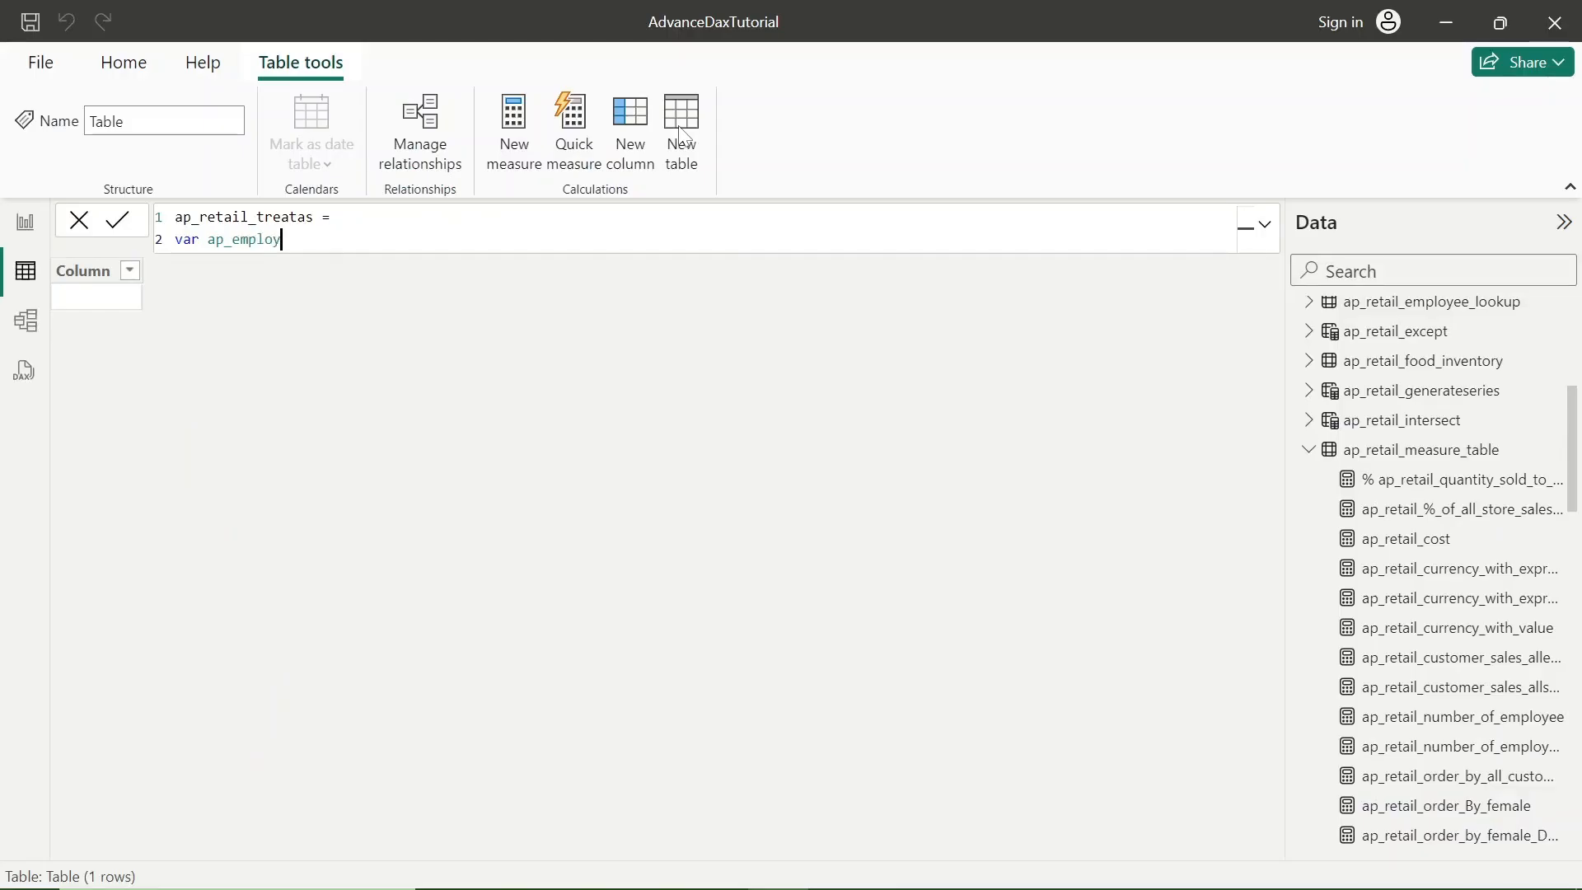
type("ee_id")
key("alt+Tab")
key("alt+Tab")
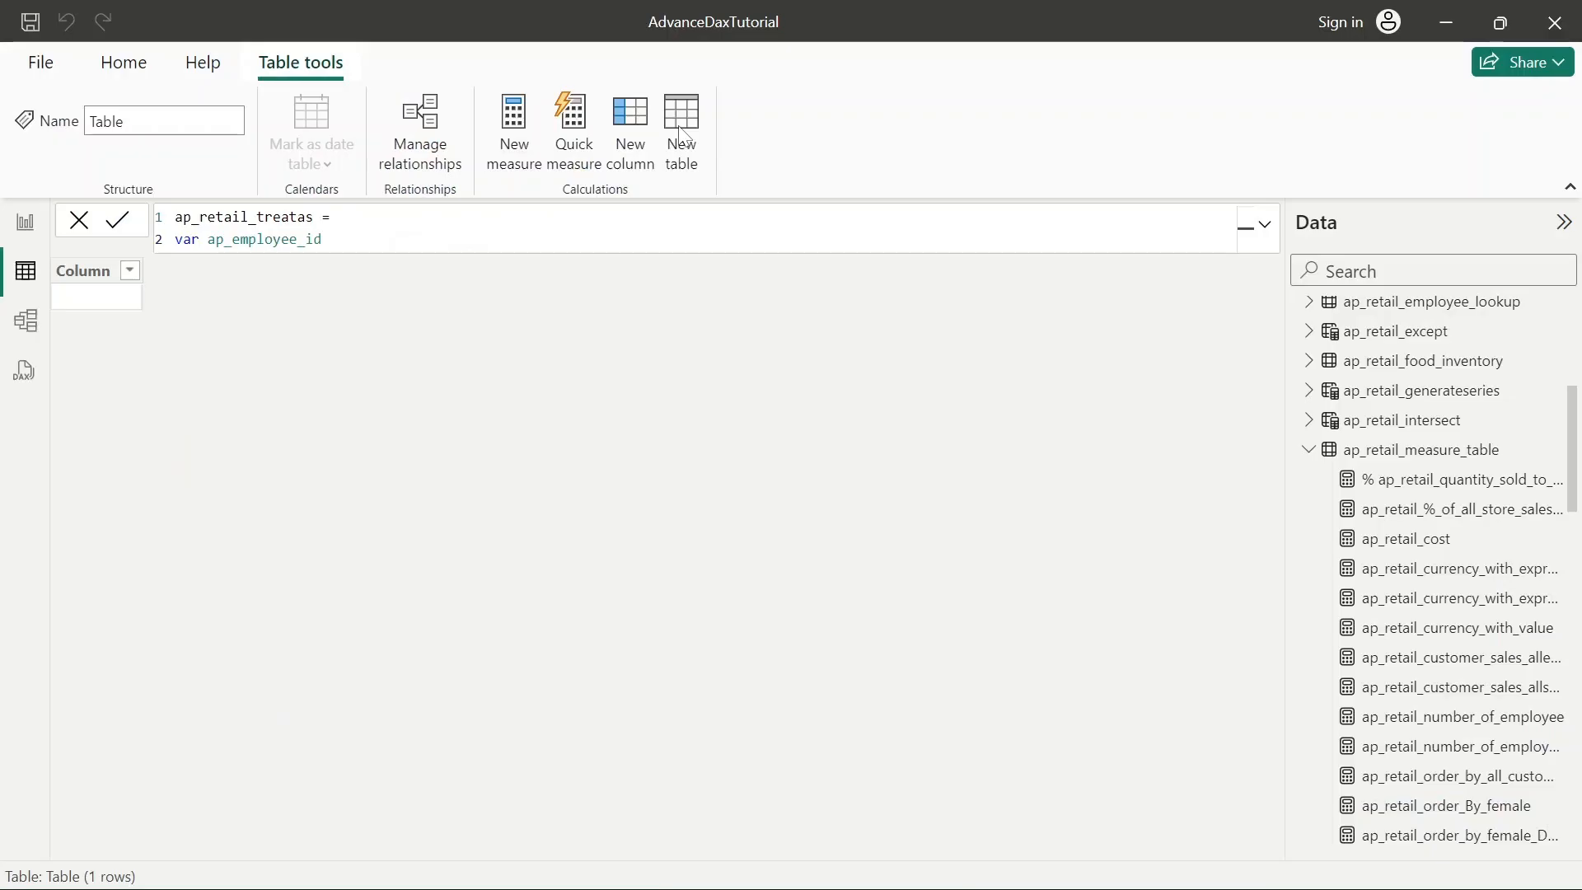
type("=")
key("shift+Return")
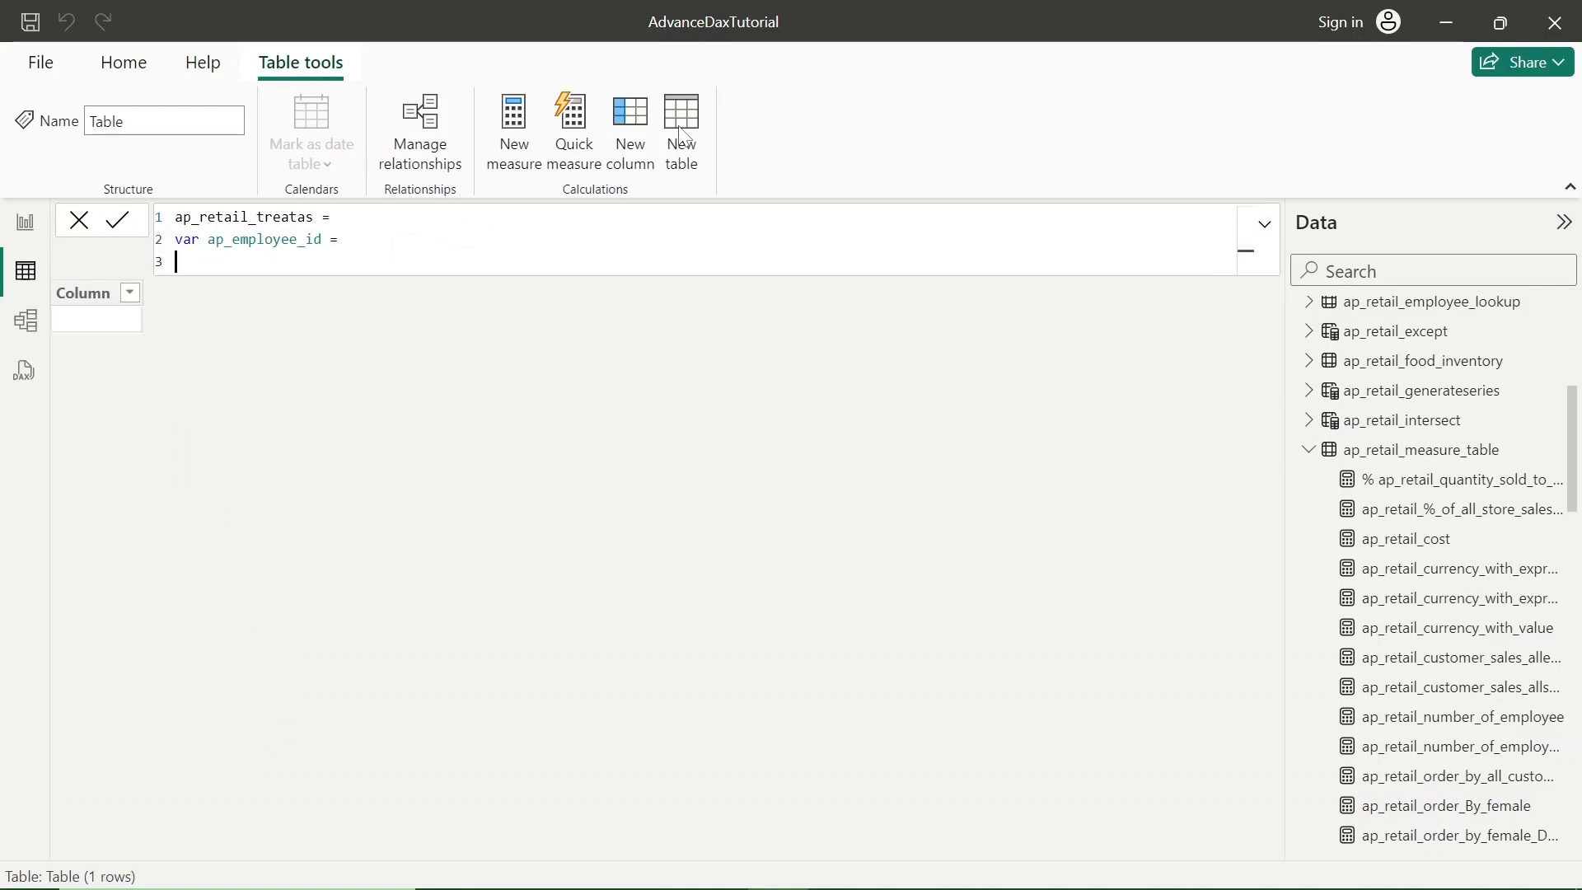
Step: Start a curly-brace value list for ap_employee_id with the text value "100001" as its first entry
type("{")
key("shift+Return")
key("alt+Tab")
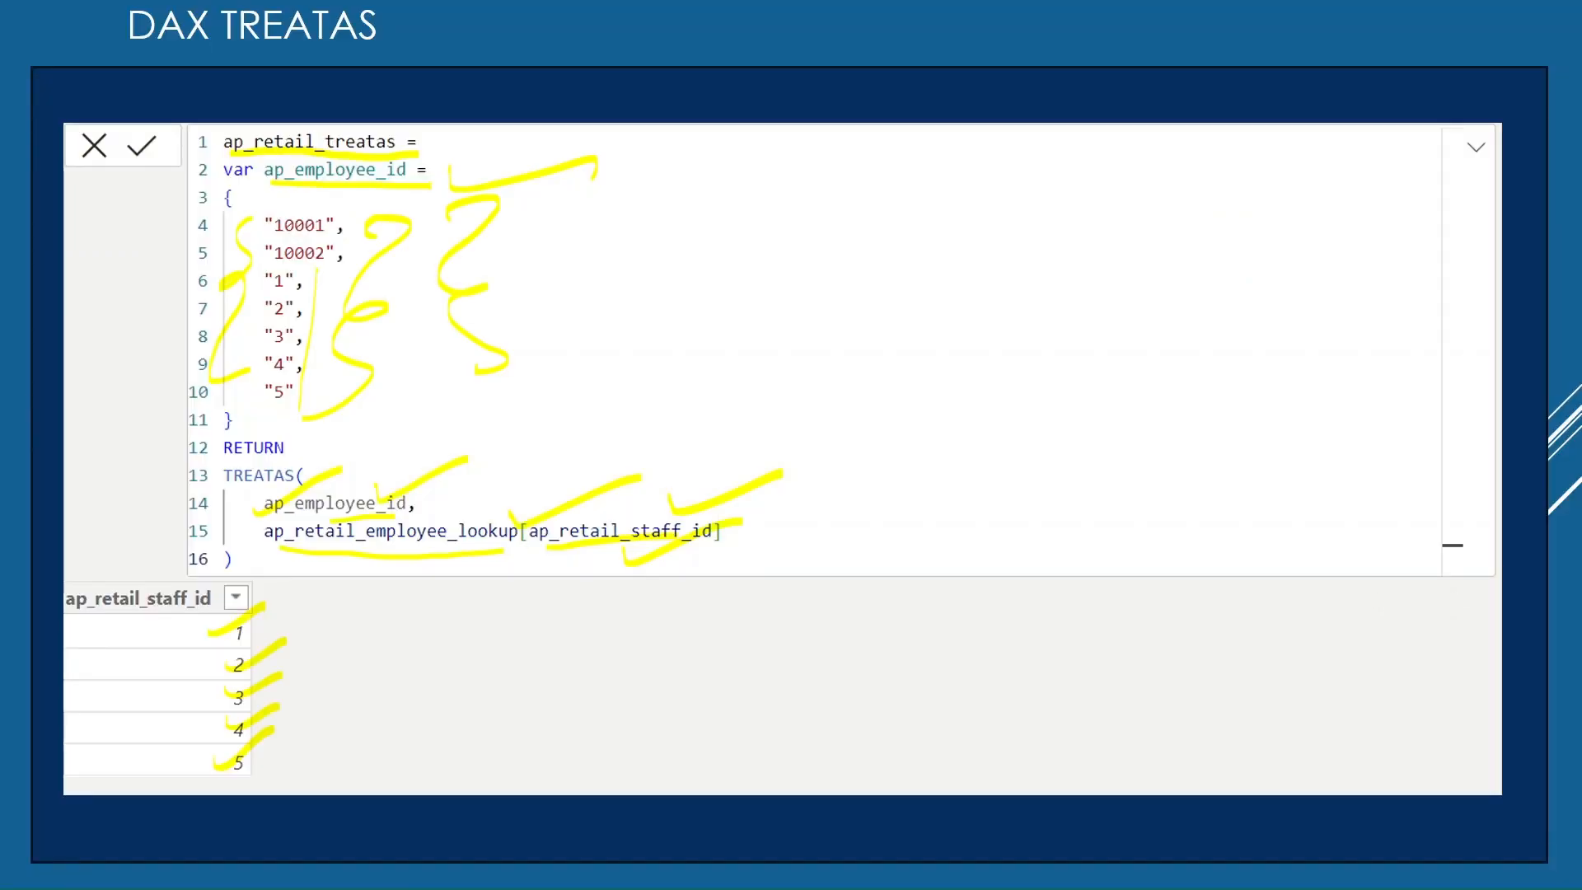
key("alt+Tab")
key("Tab")
type("\"100")
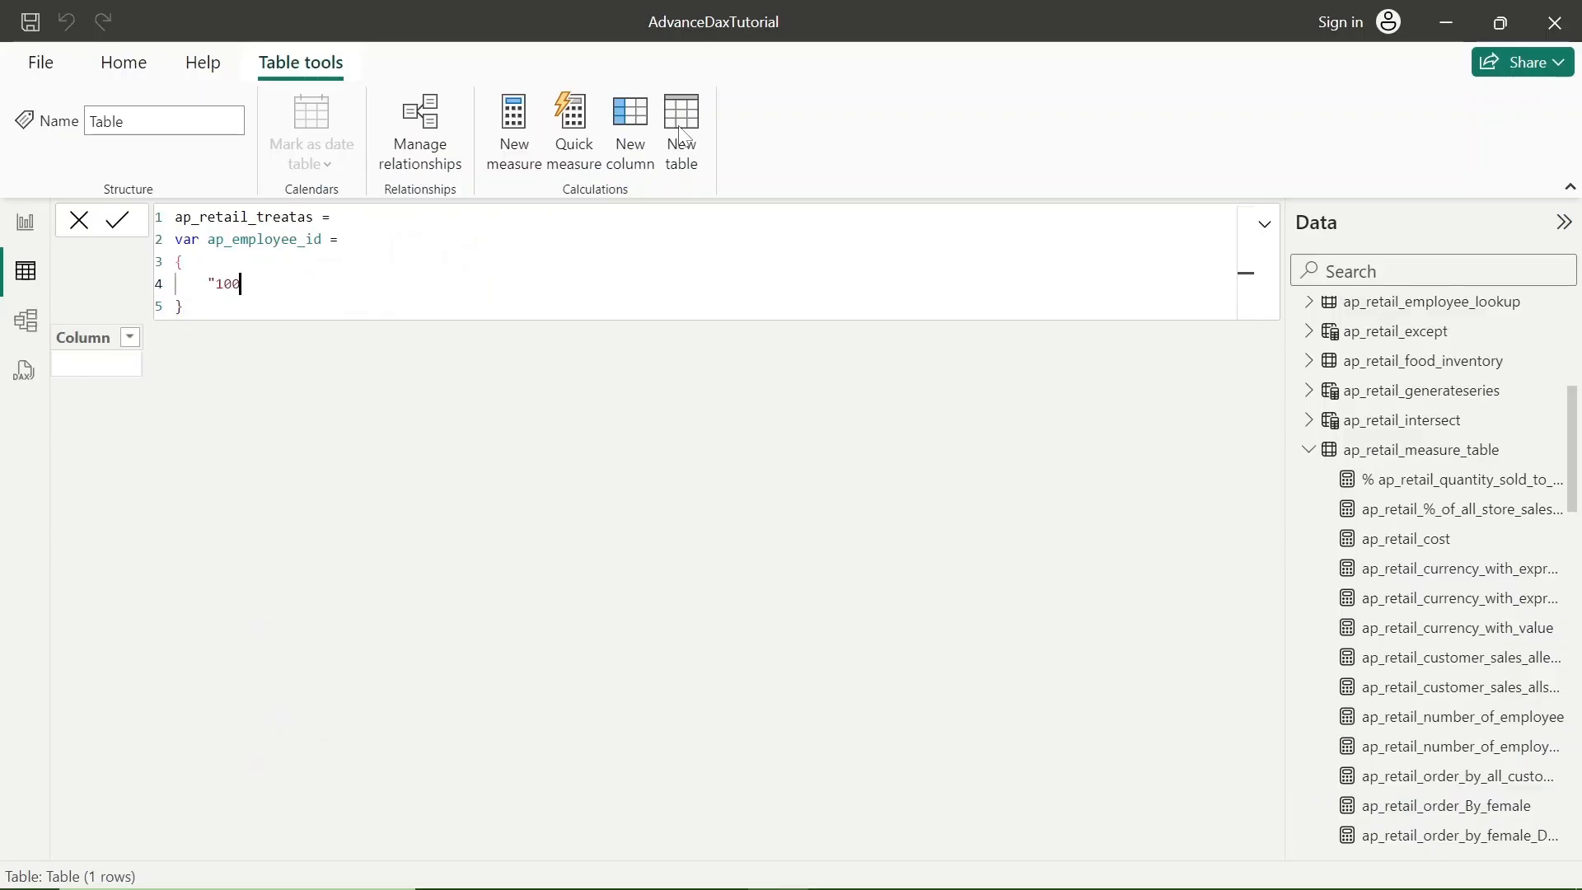
type("001")
type("\",")
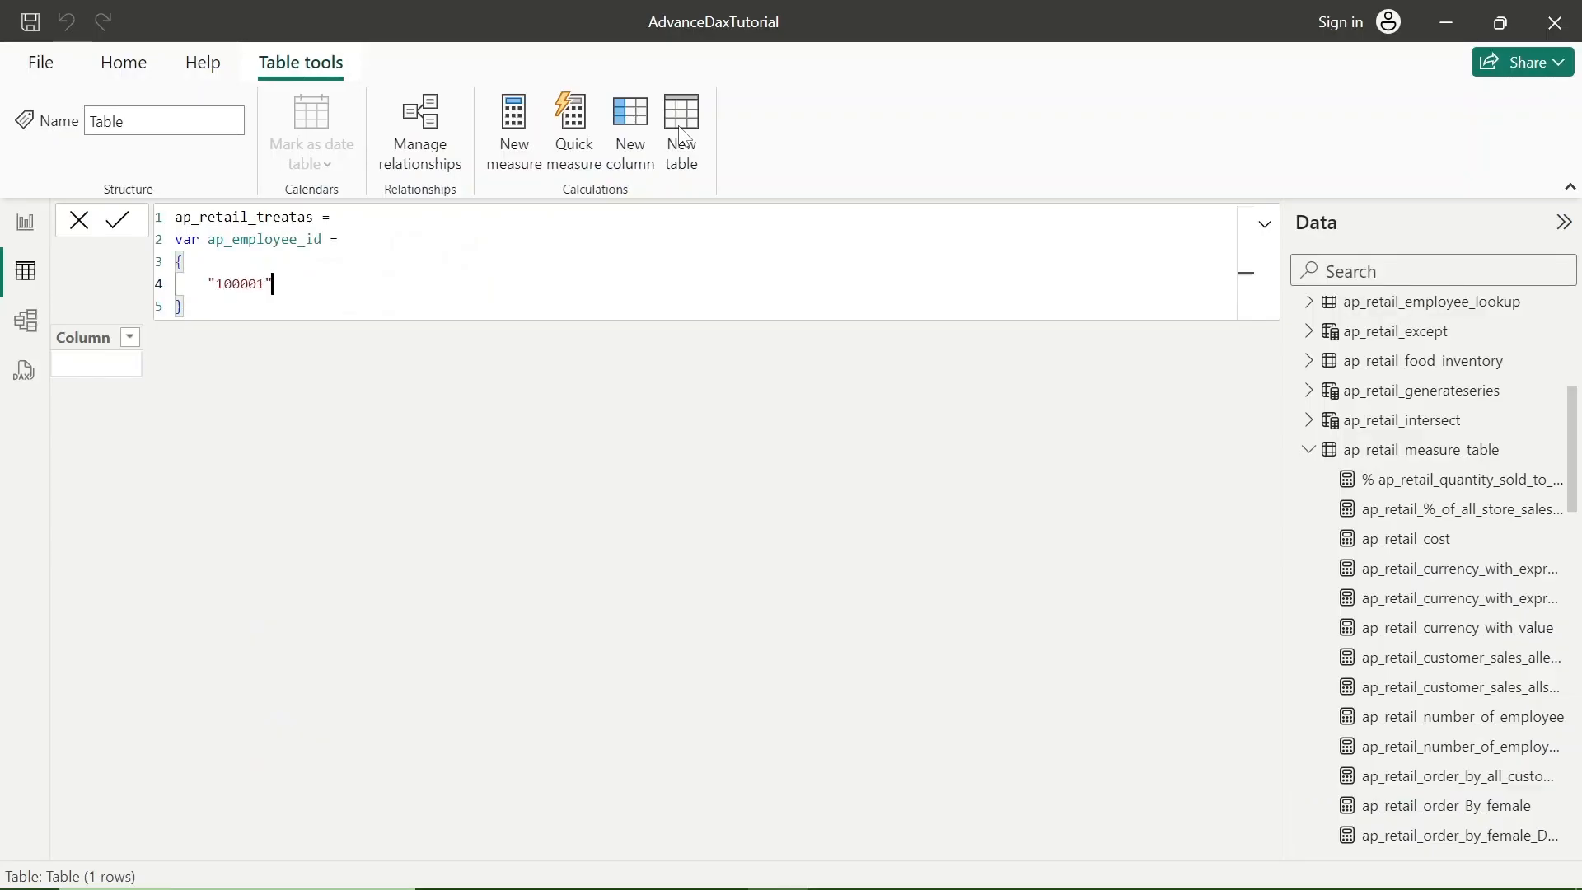
key("shift+Return")
Step: Add the text values "100002", "1" and "2" to the ap_employee_id list, each on its own line
type("\"")
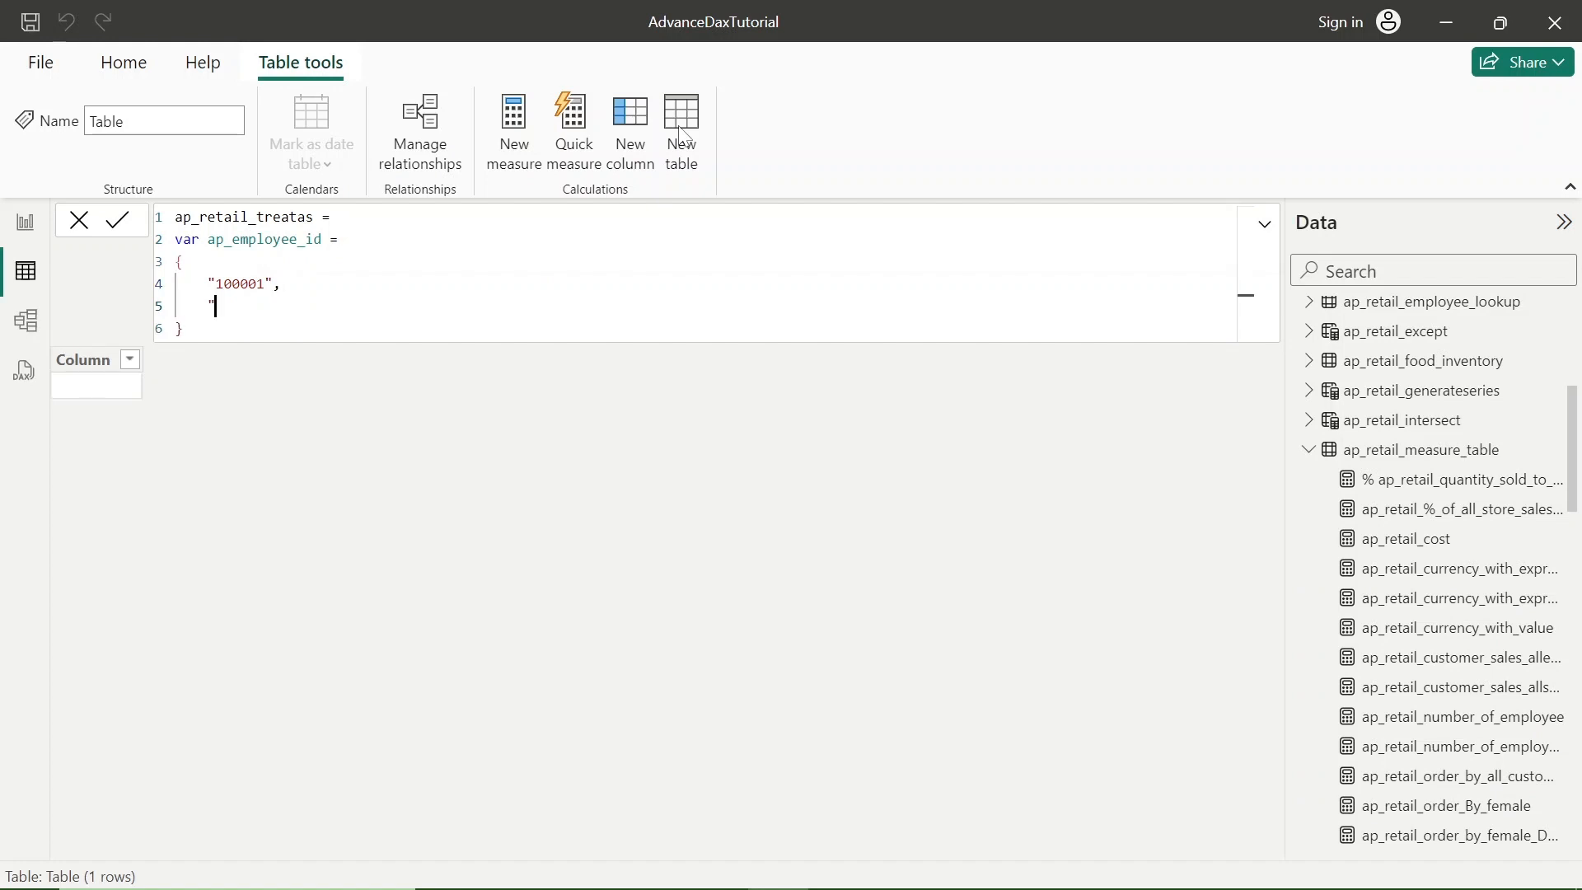
type("1--")
key("BackSpace")
key("BackSpace")
key("BackSpace")
type("00002\",")
key("Return")
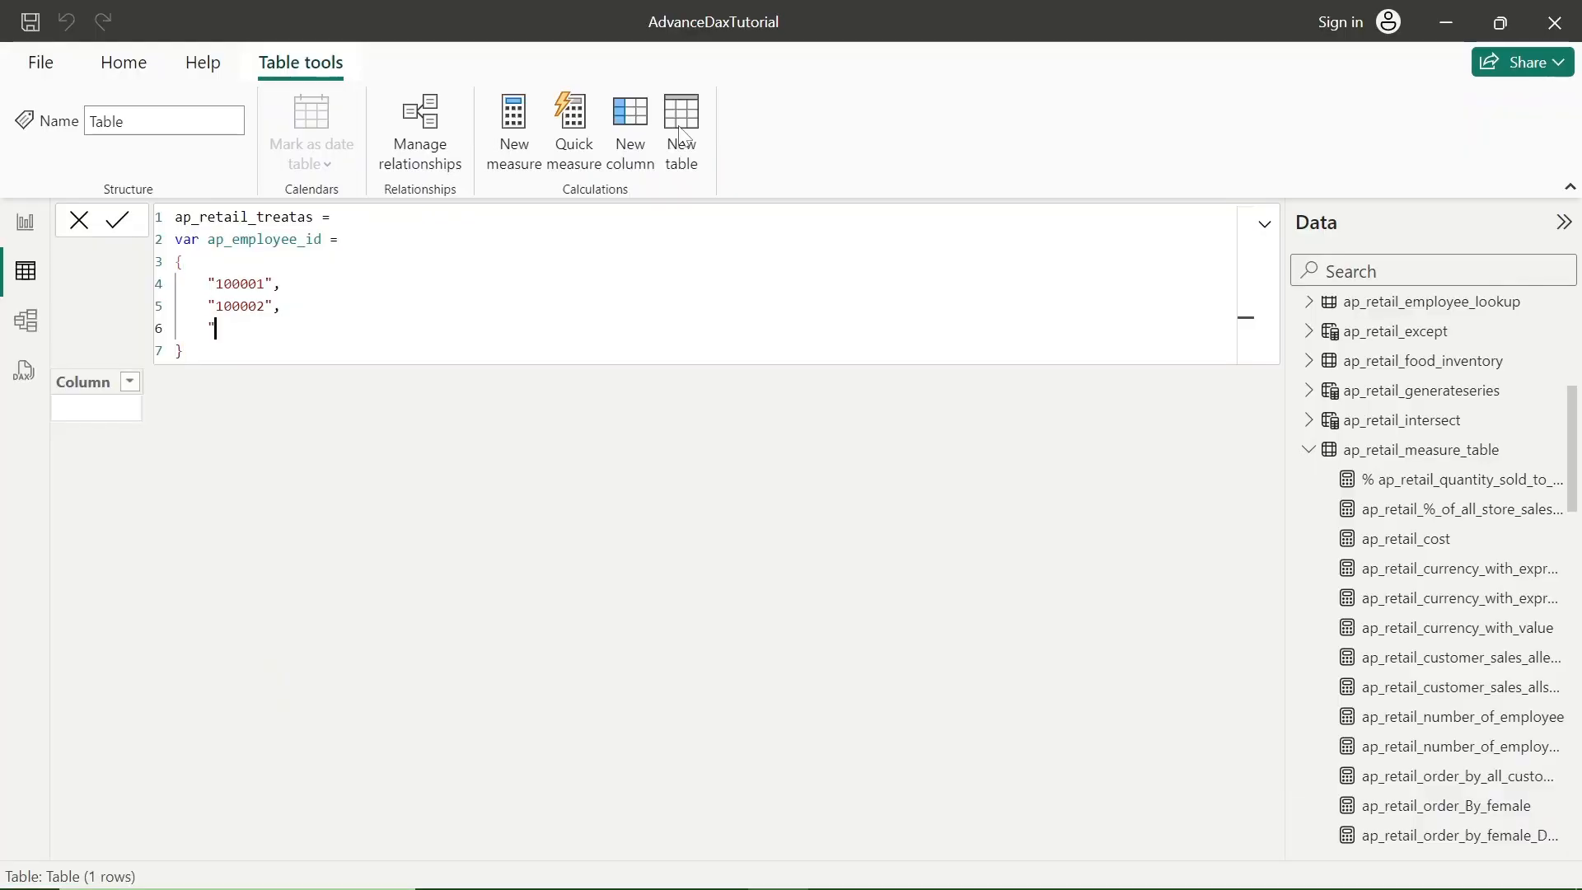
type("\"1\",")
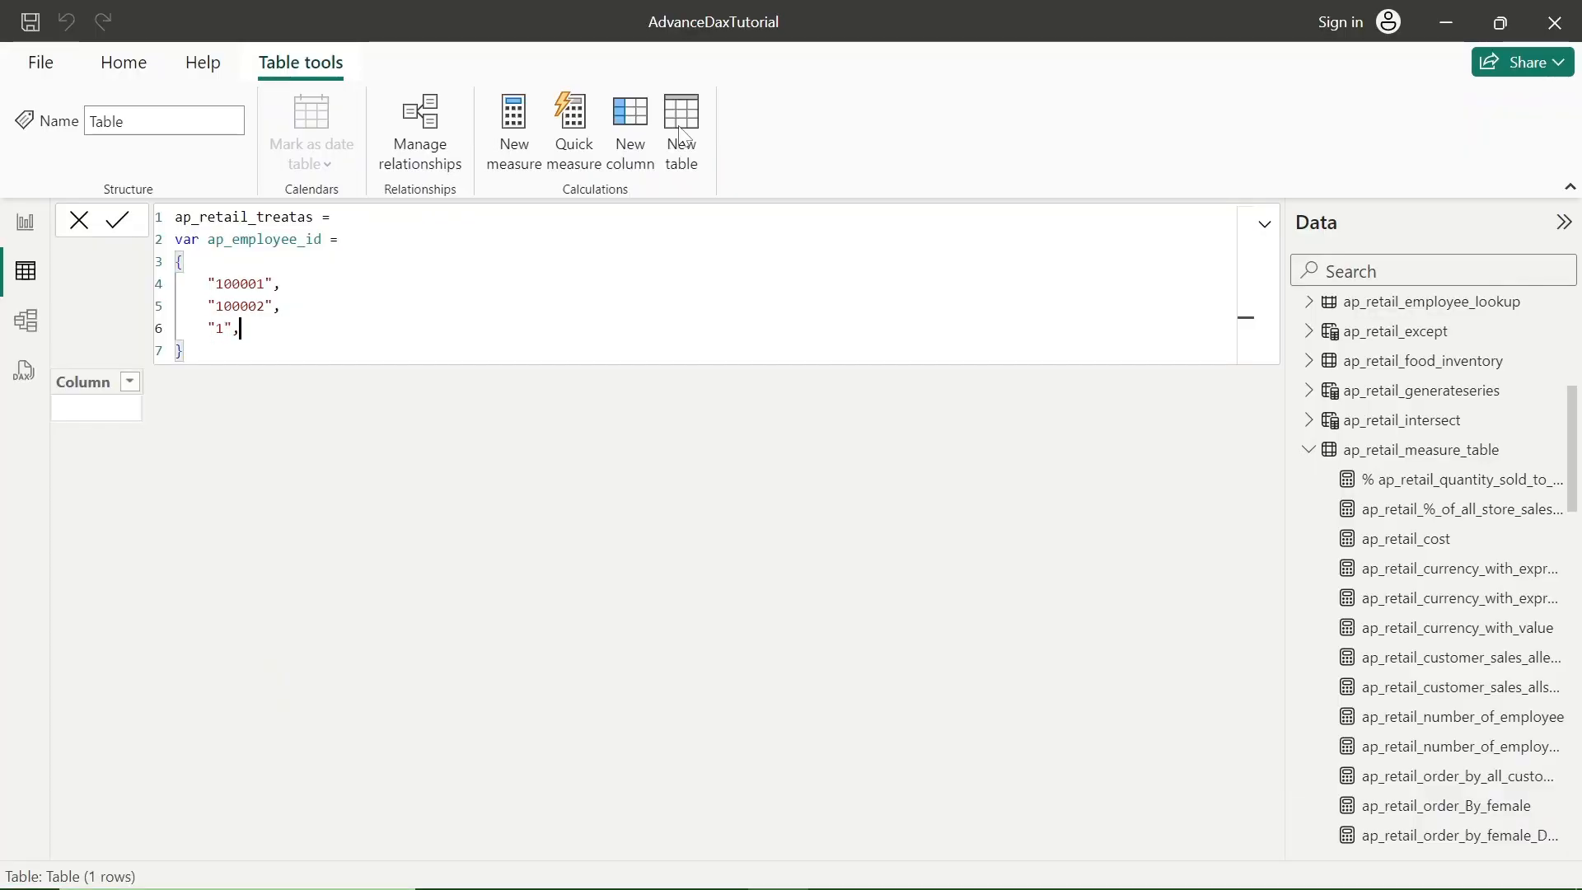
key("Return")
type("\"2\"")
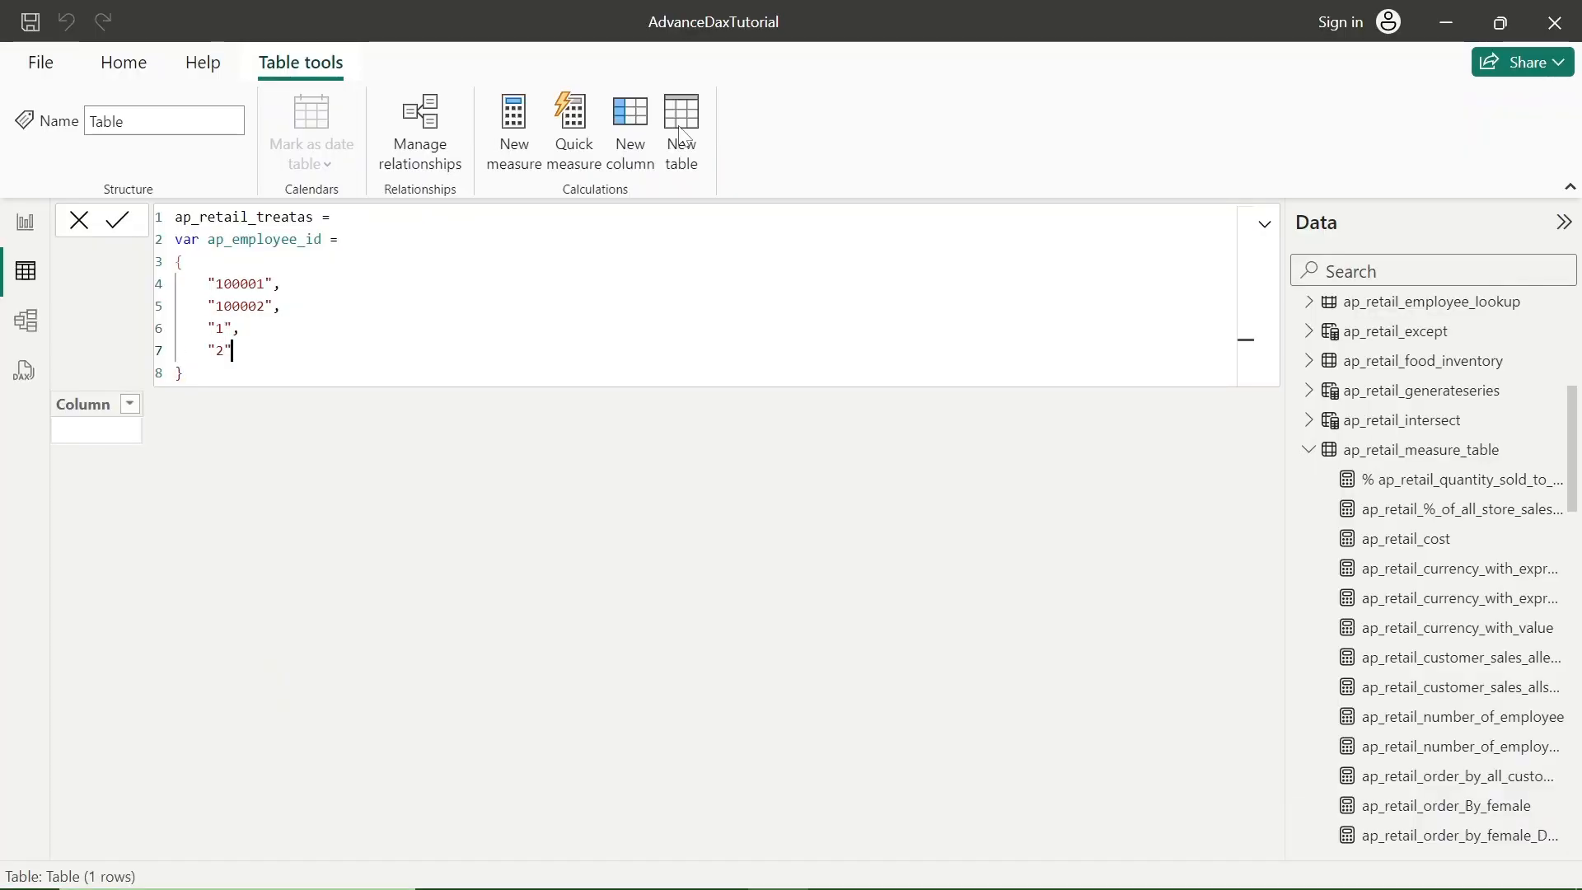
type(",")
key("Return")
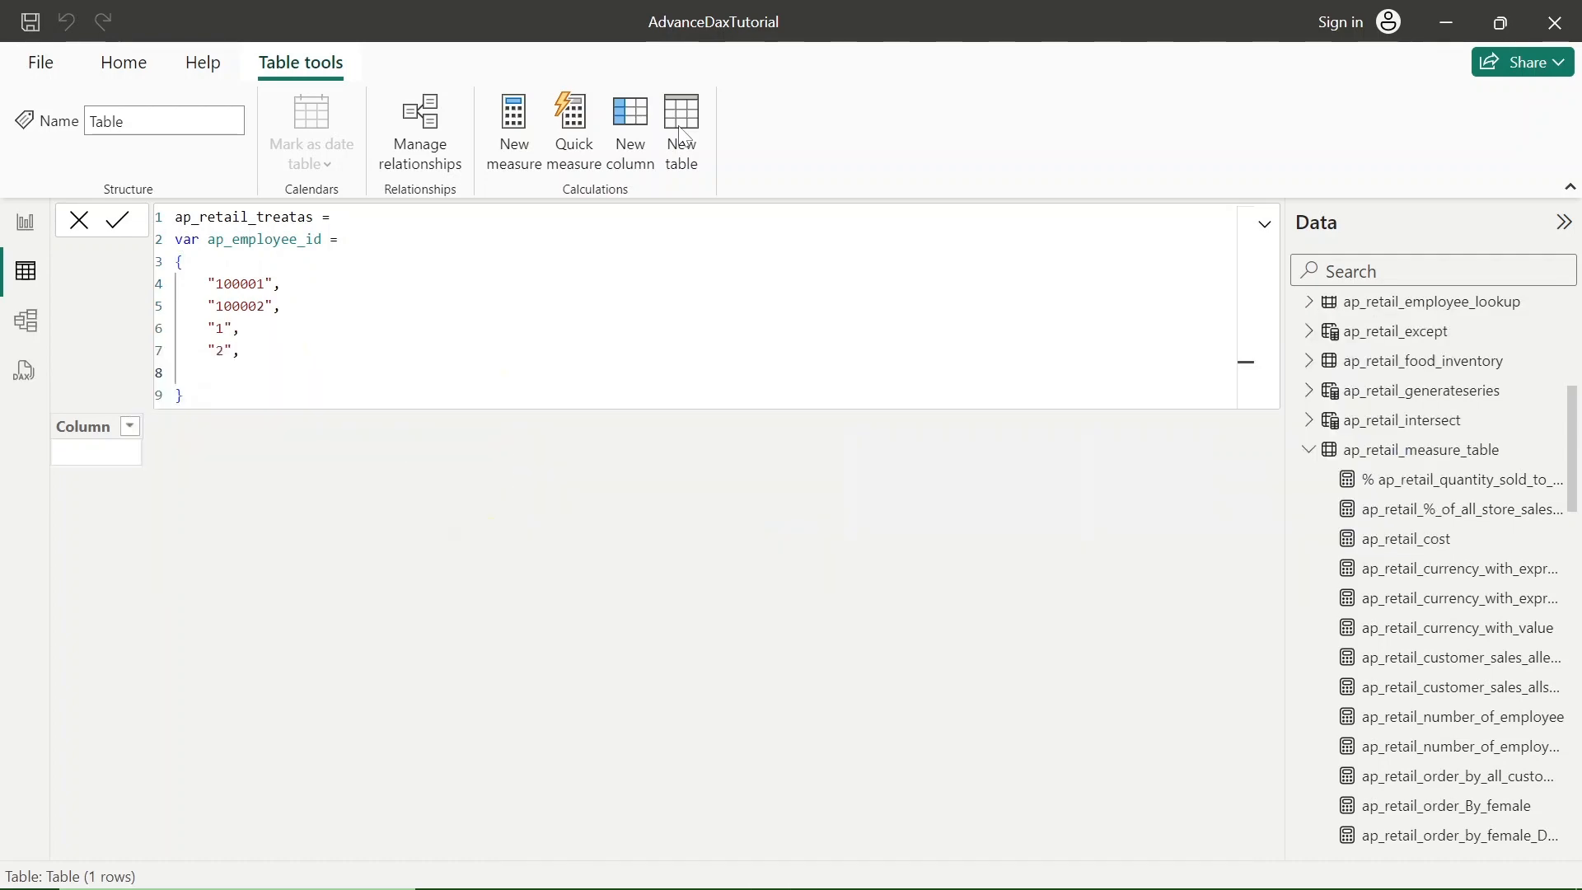
Step: Complete the ap_employee_id list with the text values "3", "4" and "5", and start a new line below the closing brace
key("alt+Tab")
key("alt+Tab")
type("\"3\",")
key("Return")
type("\"")
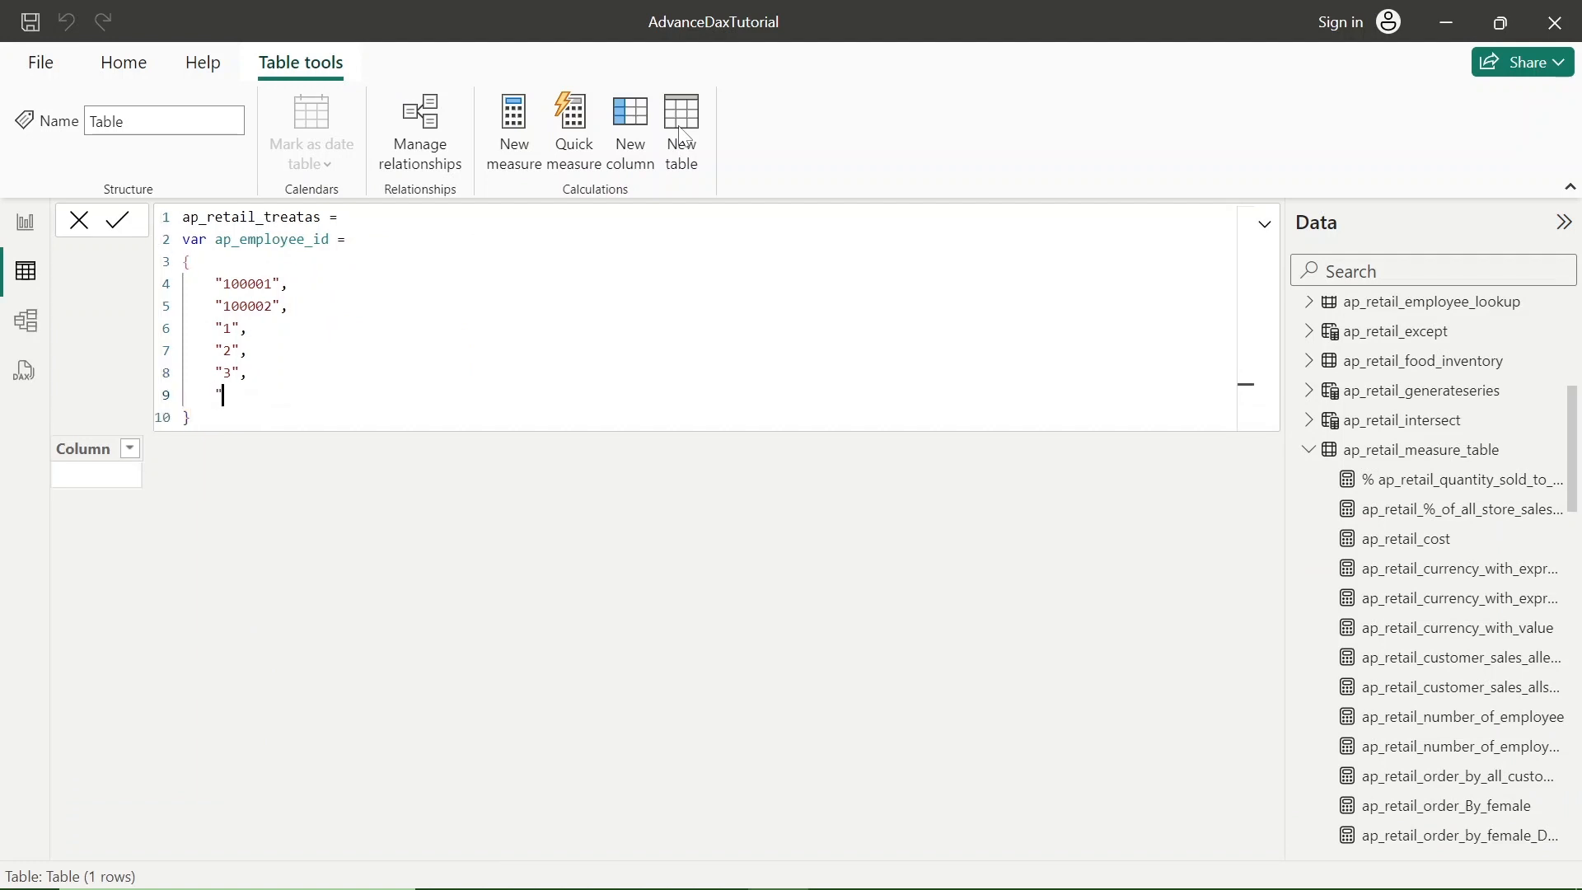
type("5")
key("BackSpace")
type("4\",")
key("Return")
type("\"5")
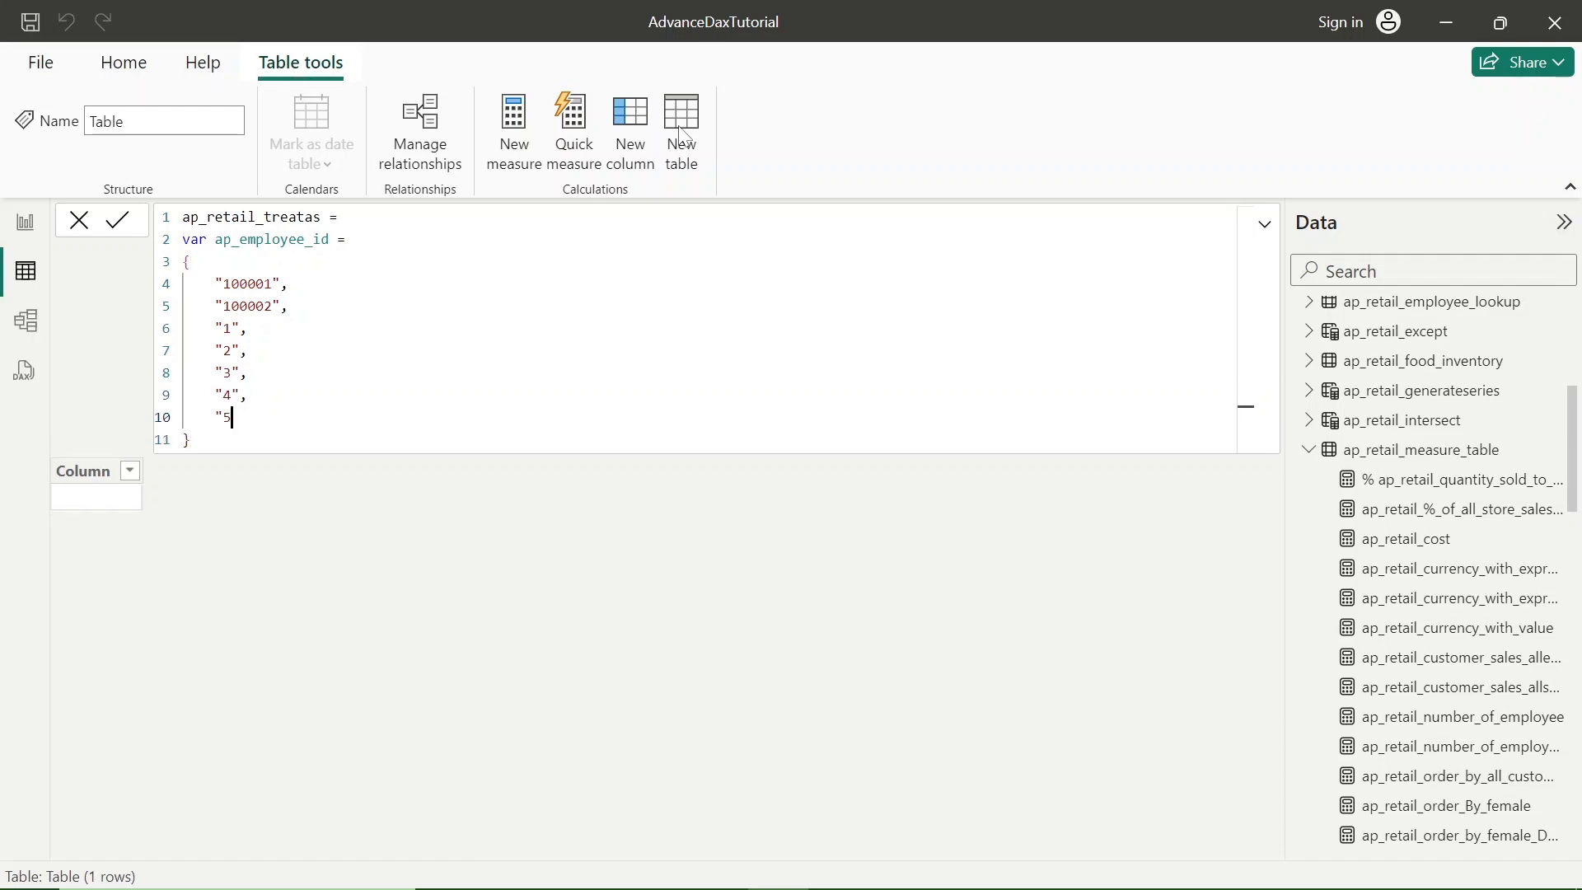
type("\"")
key("shift+Return")
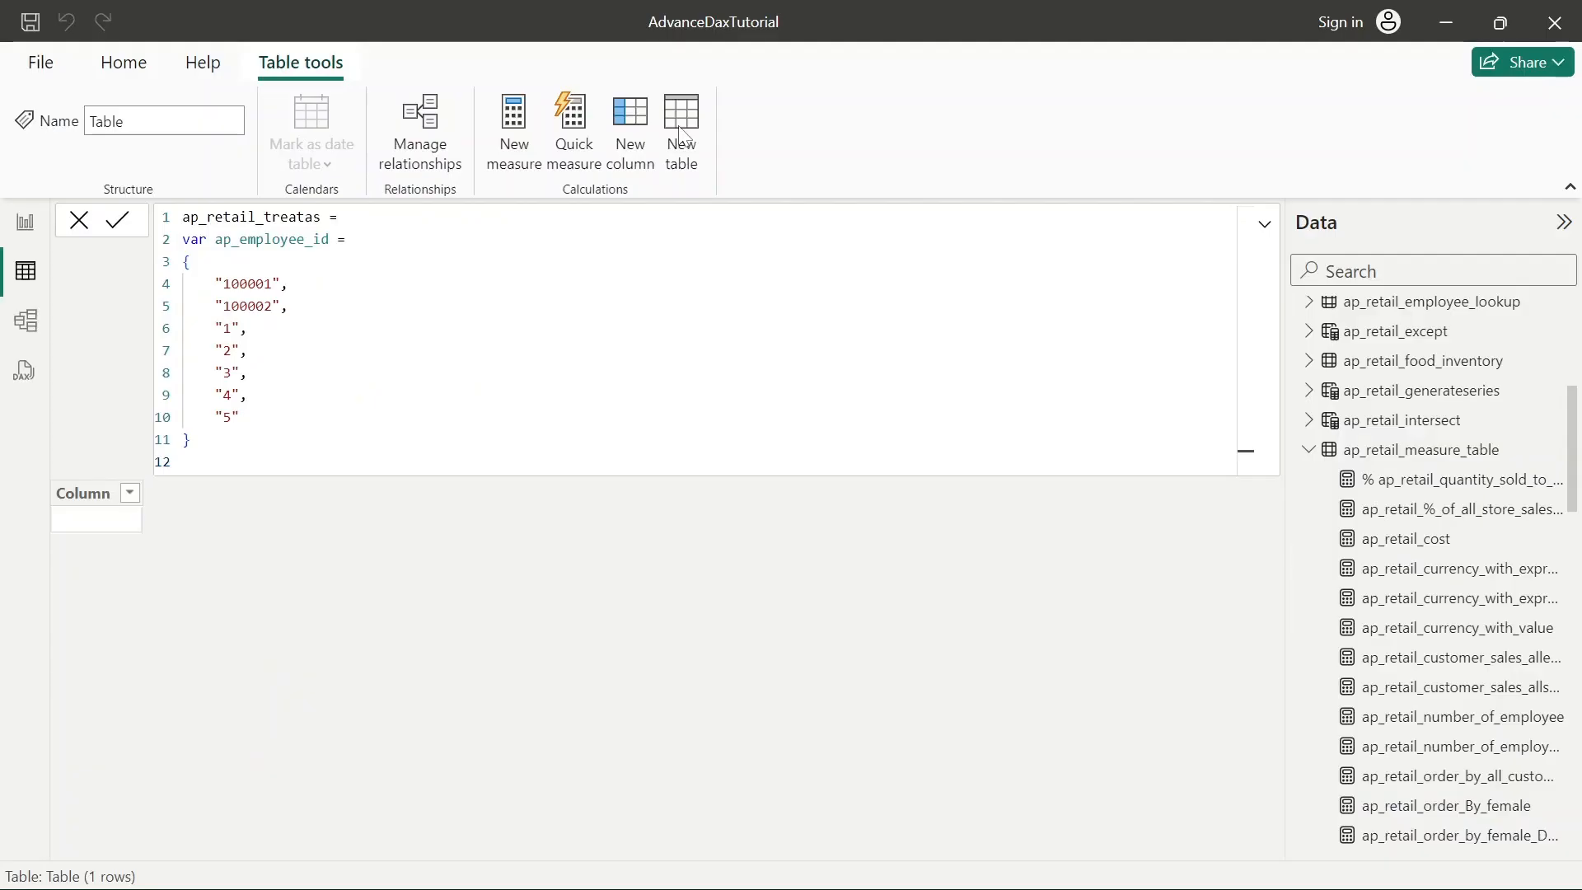
Step: Add a RETURN line below the variable and open a TREATAS function on the following line
type("RETURN")
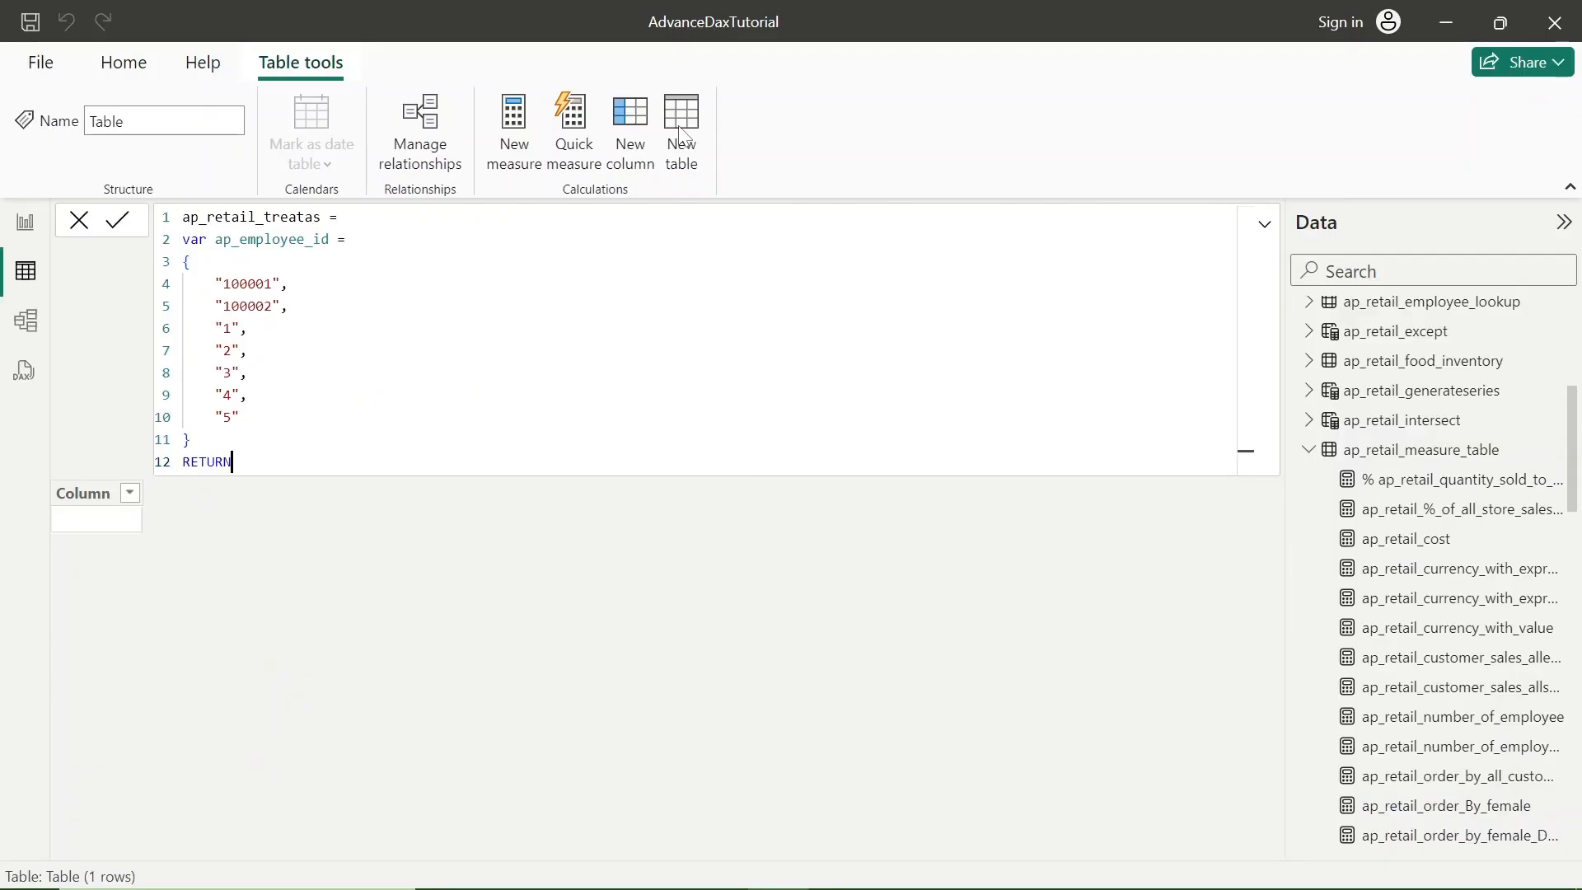
key("shift+Return")
type("TREATAS(")
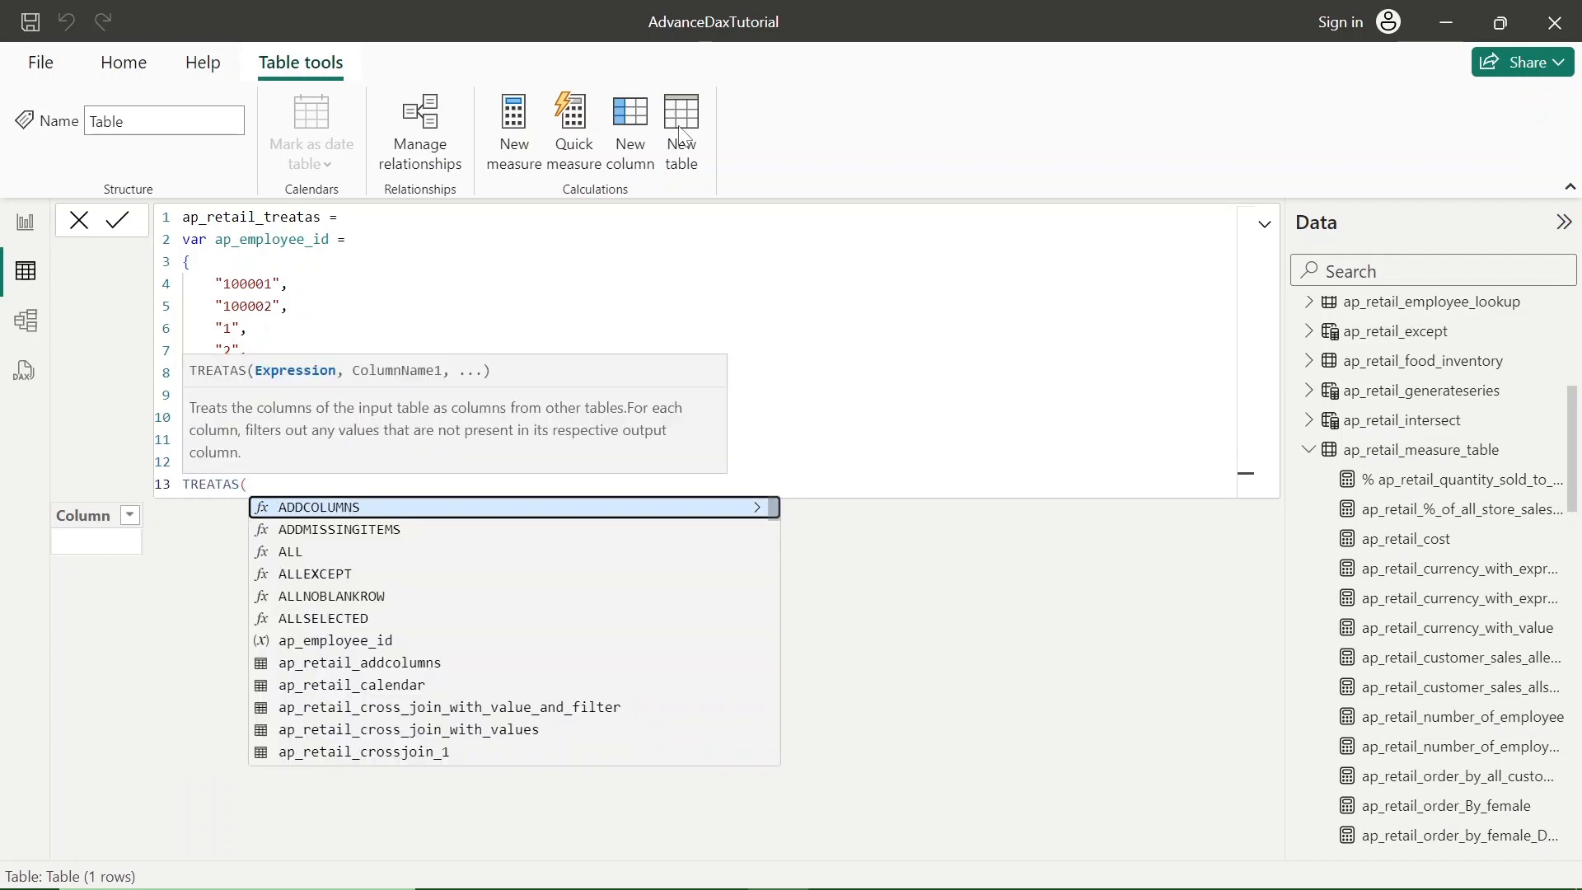
key("shift+Return")
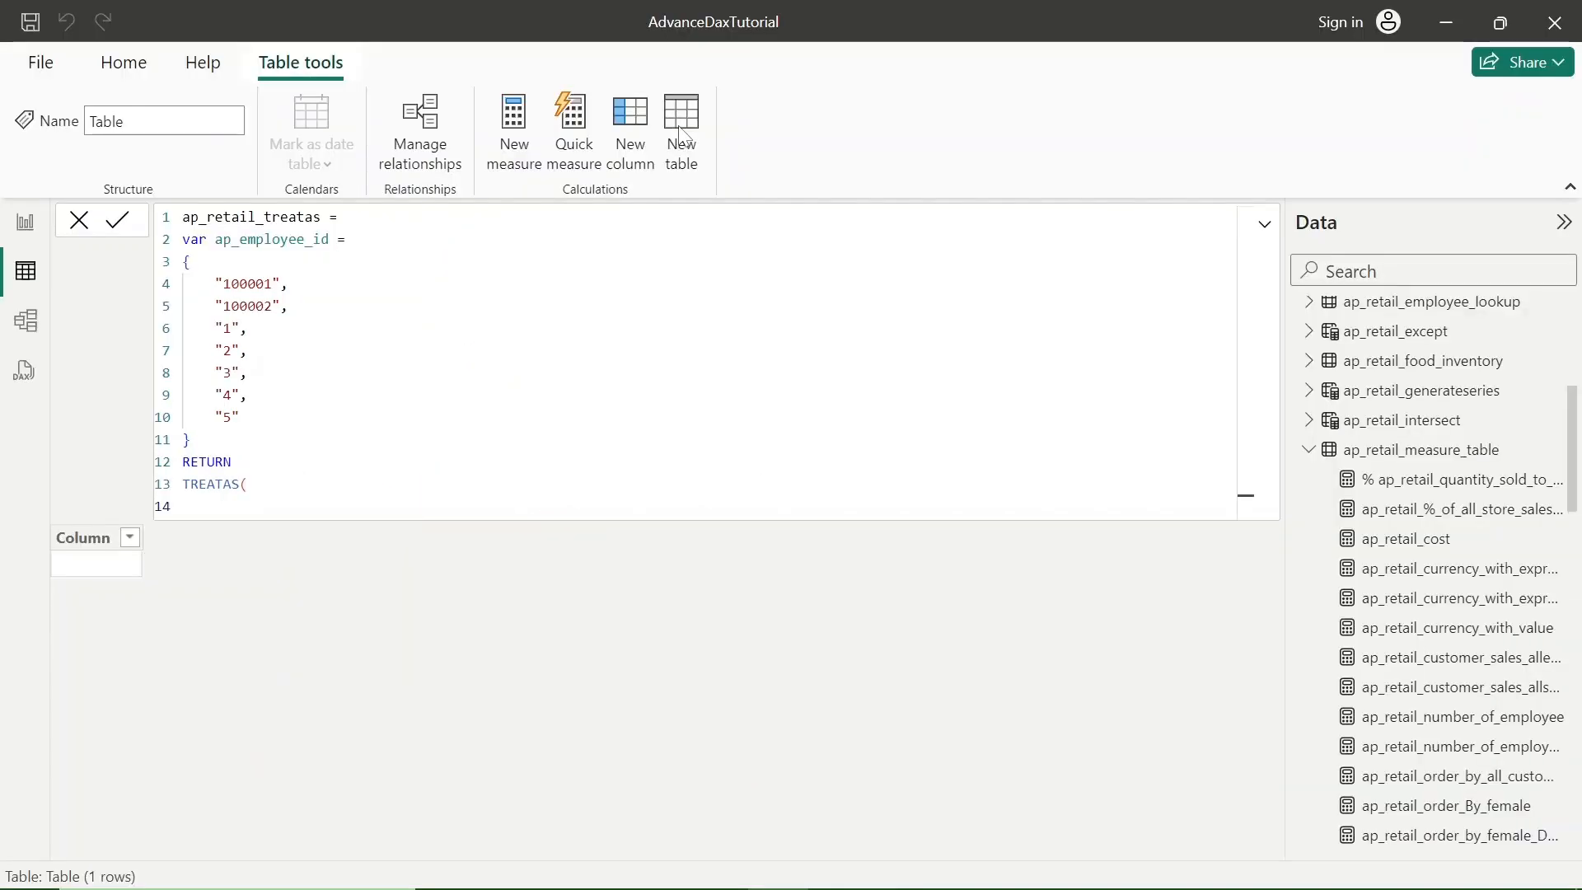
Step: Enter the ap_employee_id variable as the first TREATAS argument, followed by a comma and a new line
type("ap_")
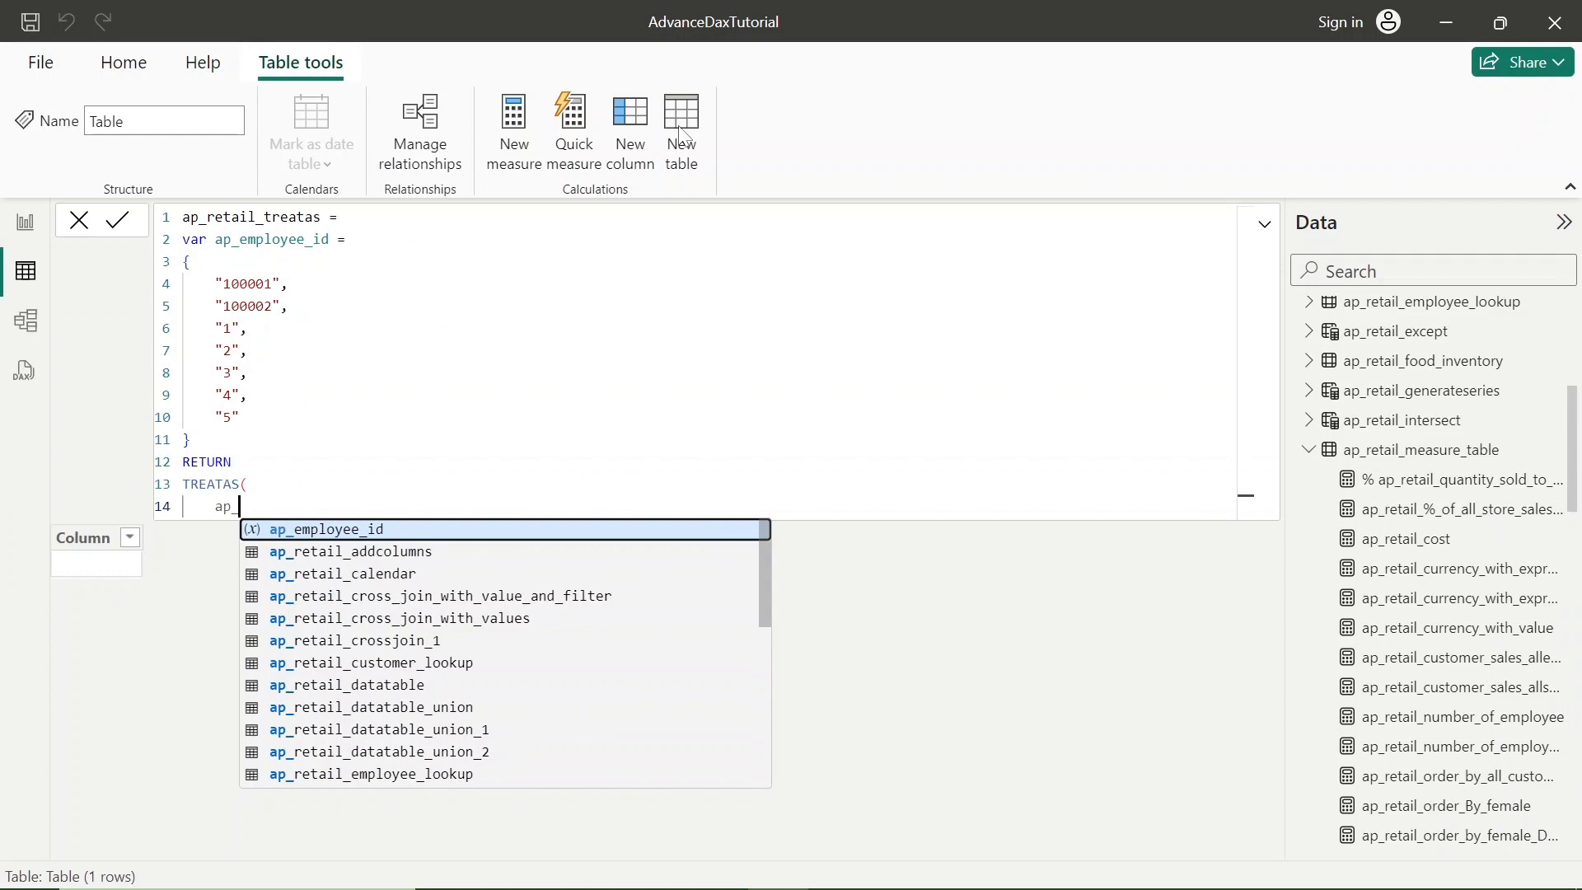
key("BackSpace")
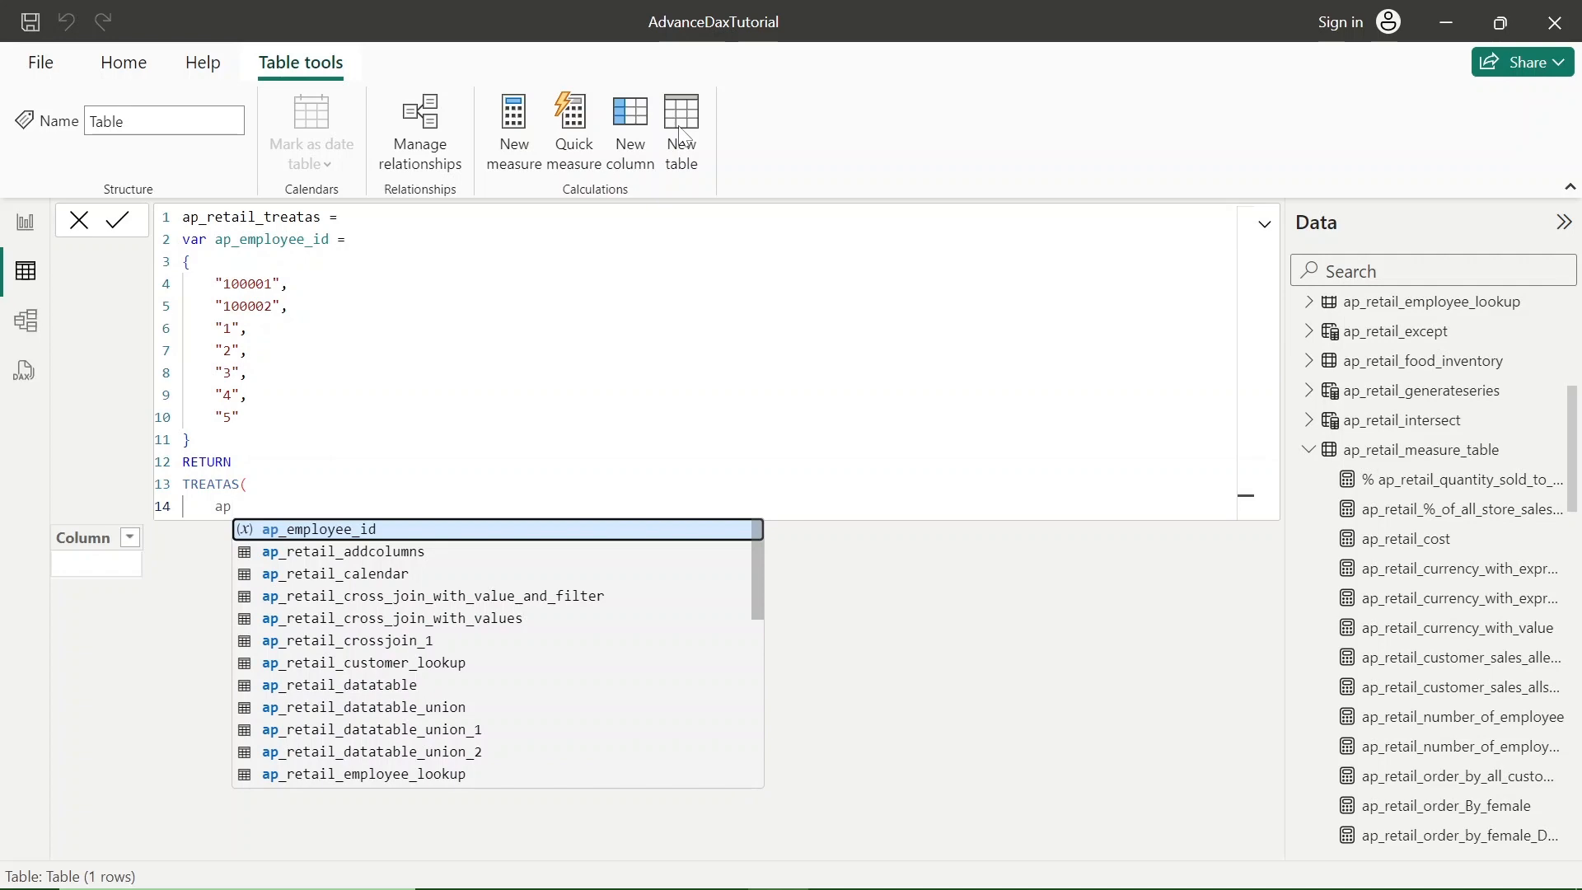
key("Tab")
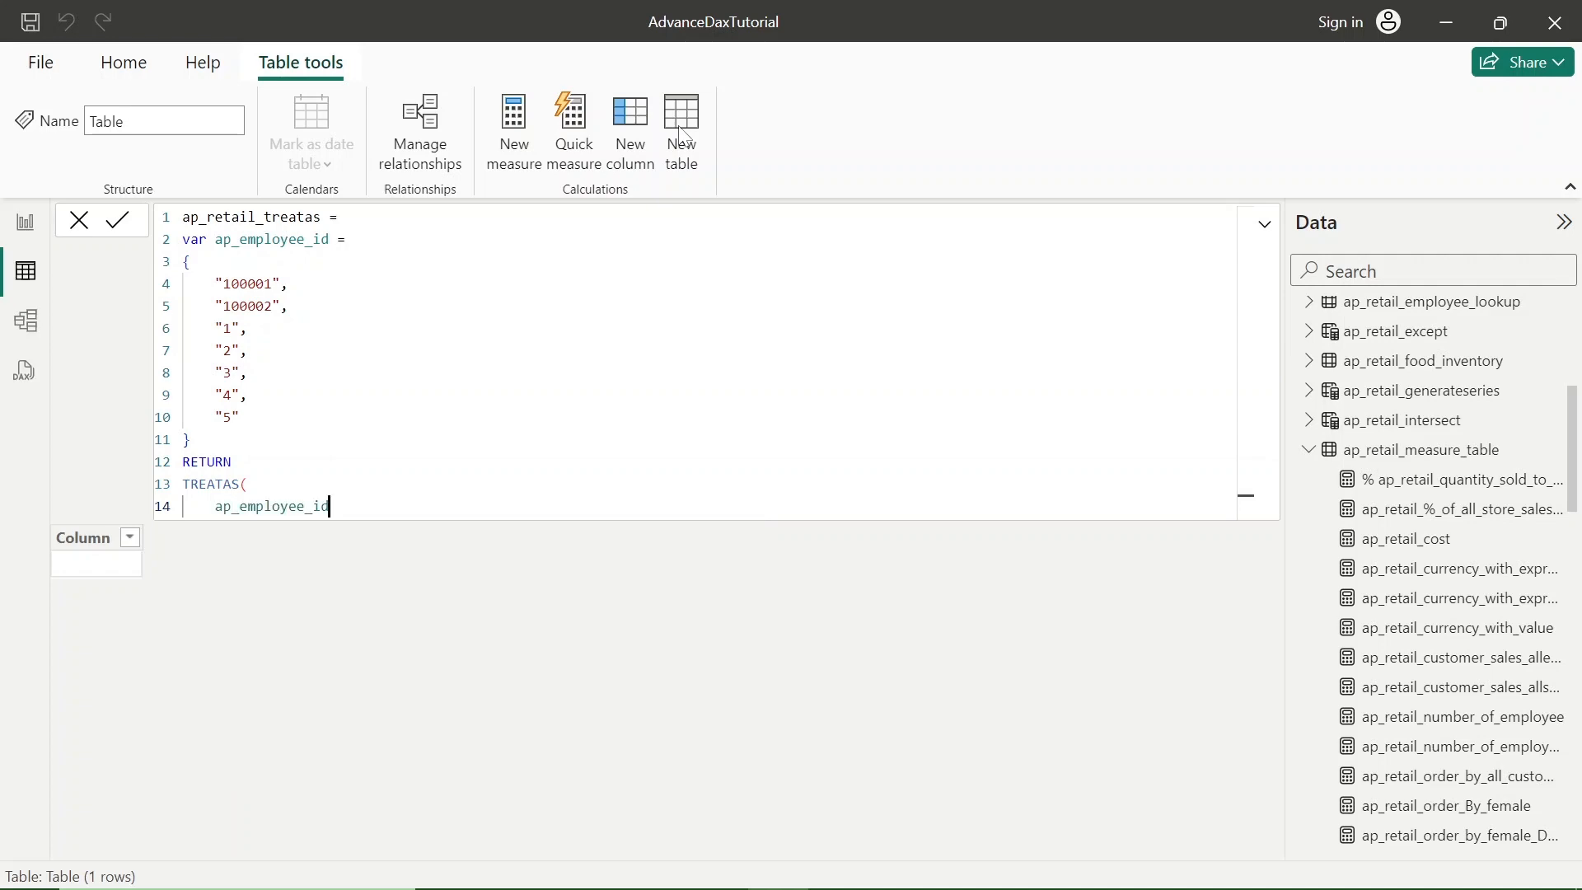
type(",")
key("Return")
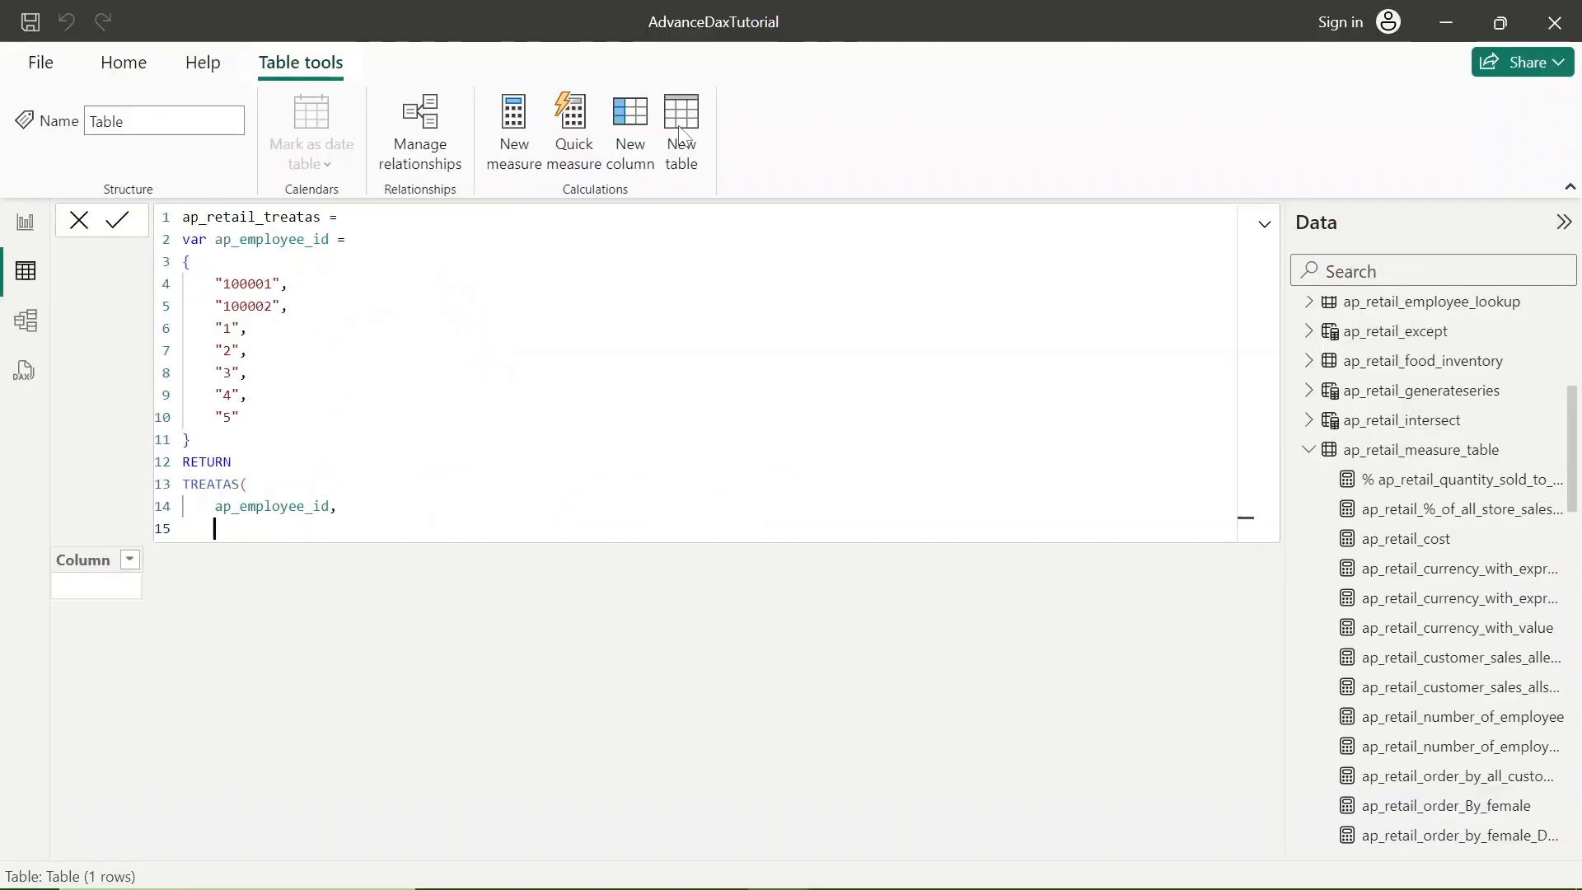
Step: Enter the column ap_retail_employee_lookup[ap_retail_staff_id] as the second TREATAS argument
type("ap_")
type("et")
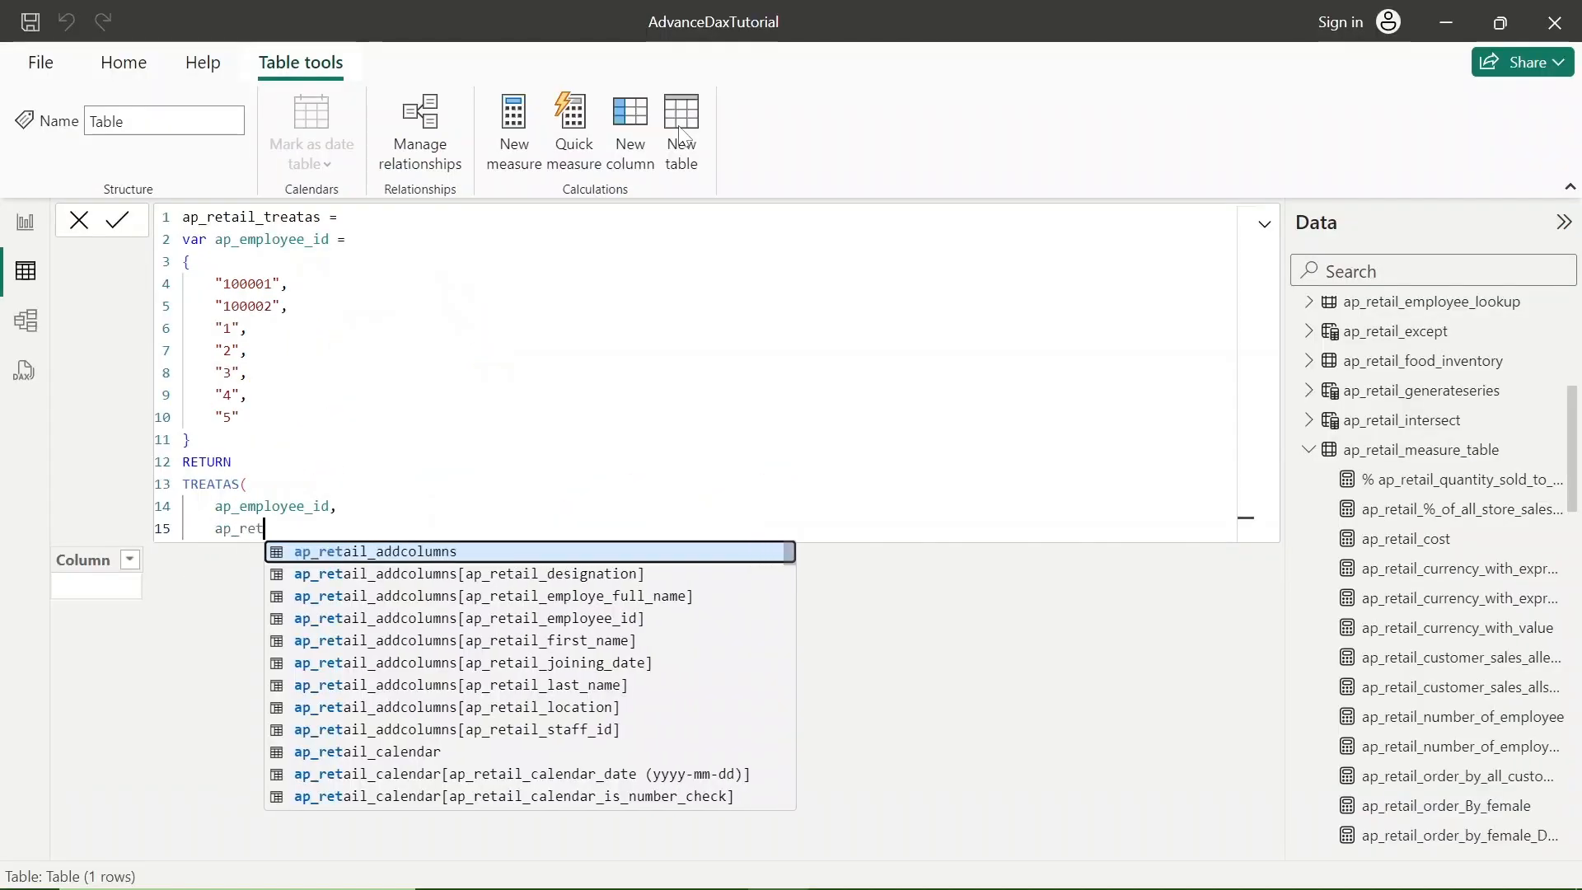
type("ail_em")
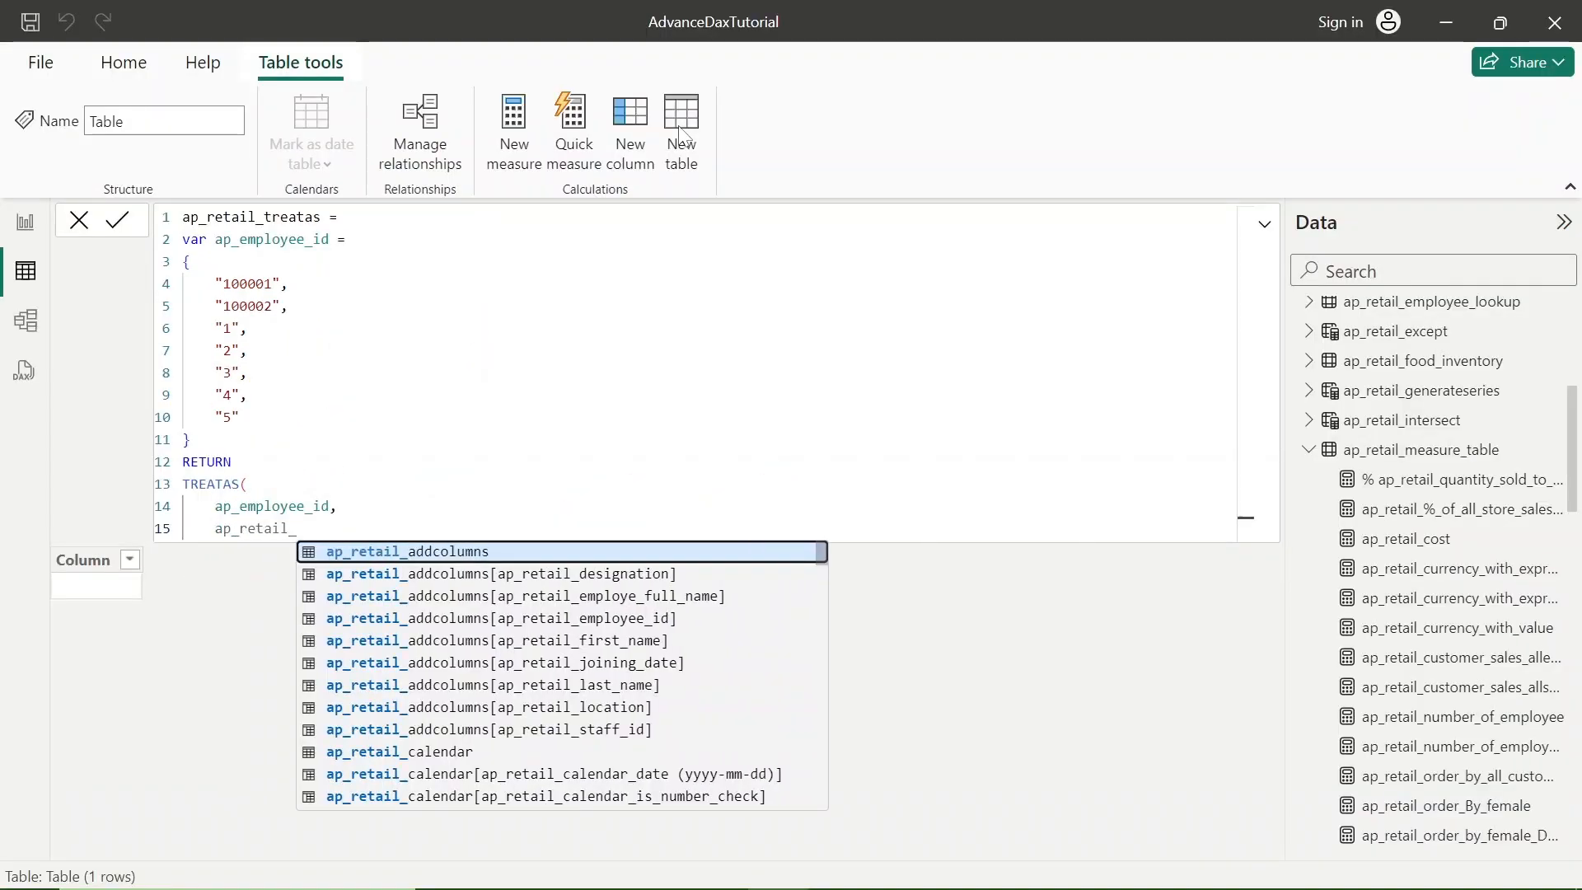
key("Down")
key("Down")
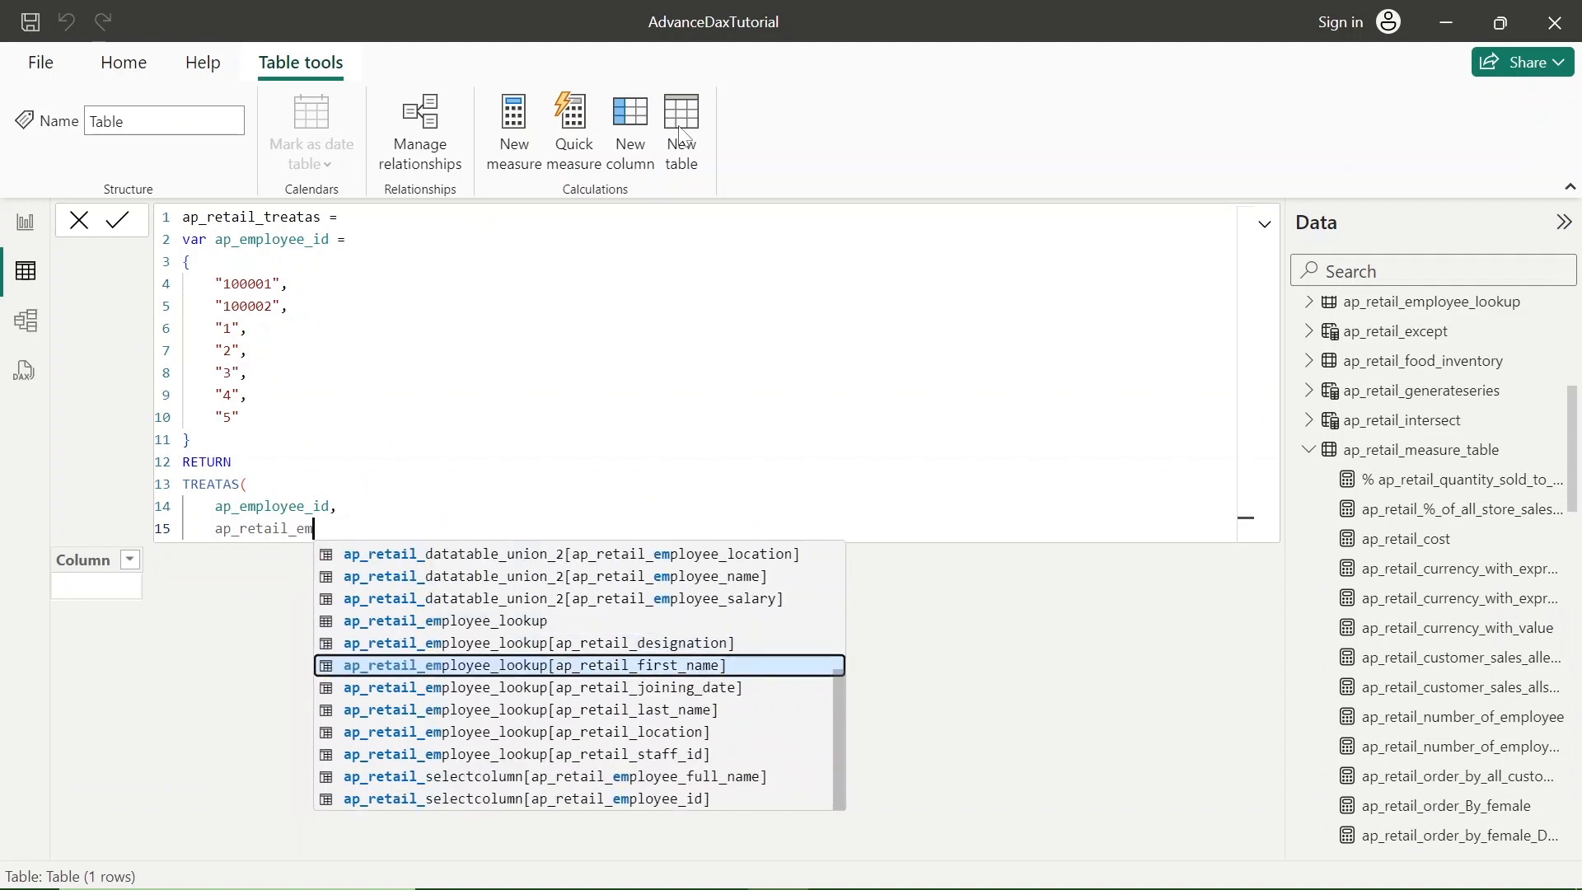
key("Down")
key("Down")
key("Down")
key("Down")
key("Tab")
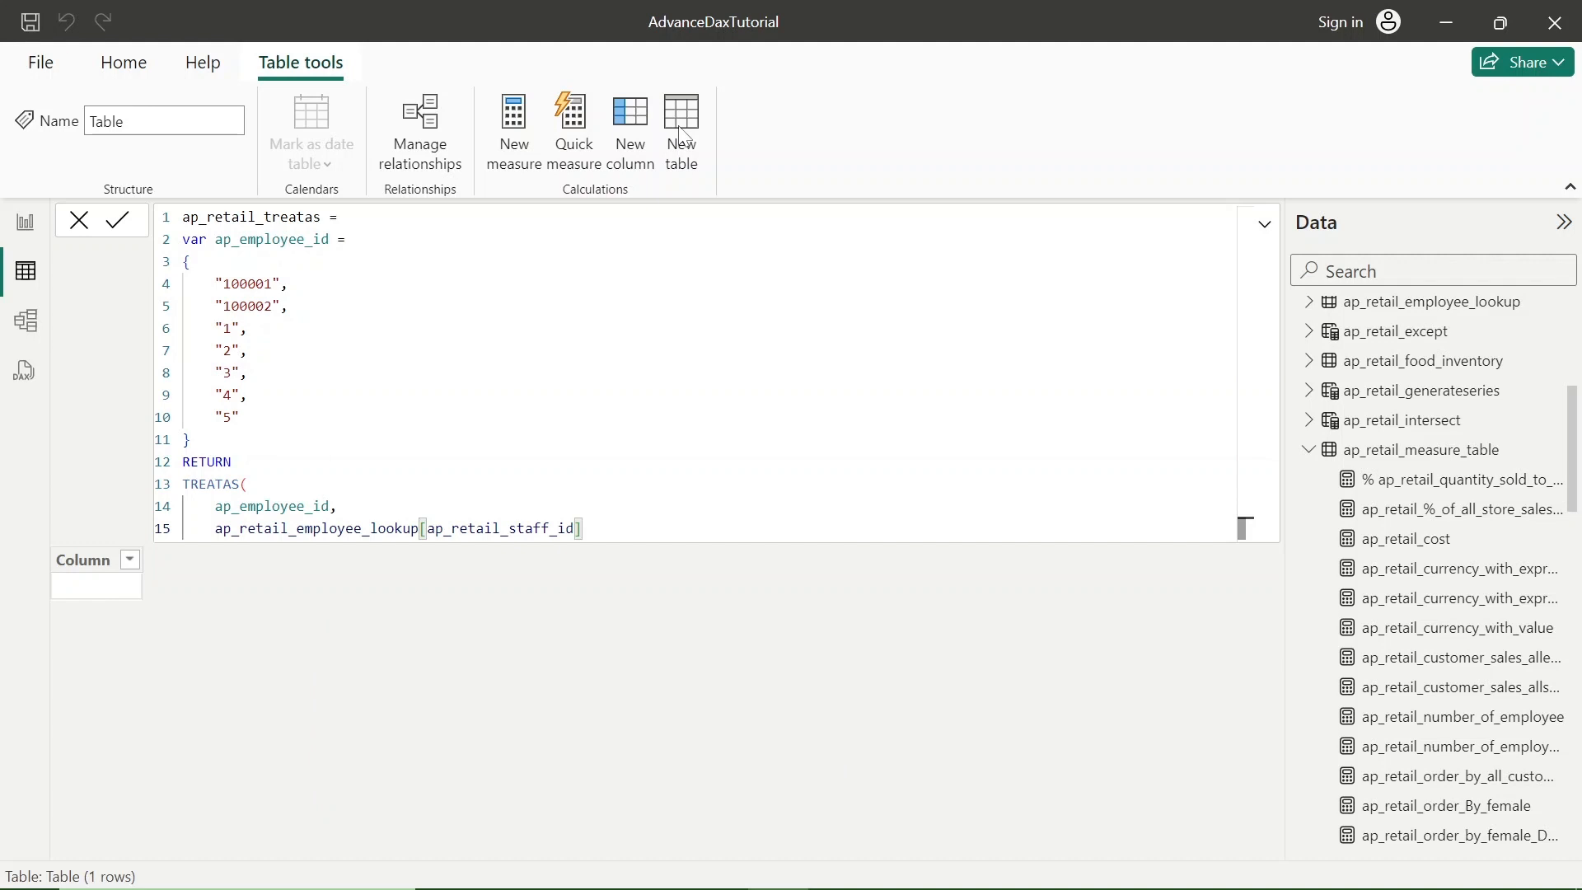
Step: Close the TREATAS function on its own line and commit the formula to create the ap_retail_treatas table
key("shift+Return")
type(")")
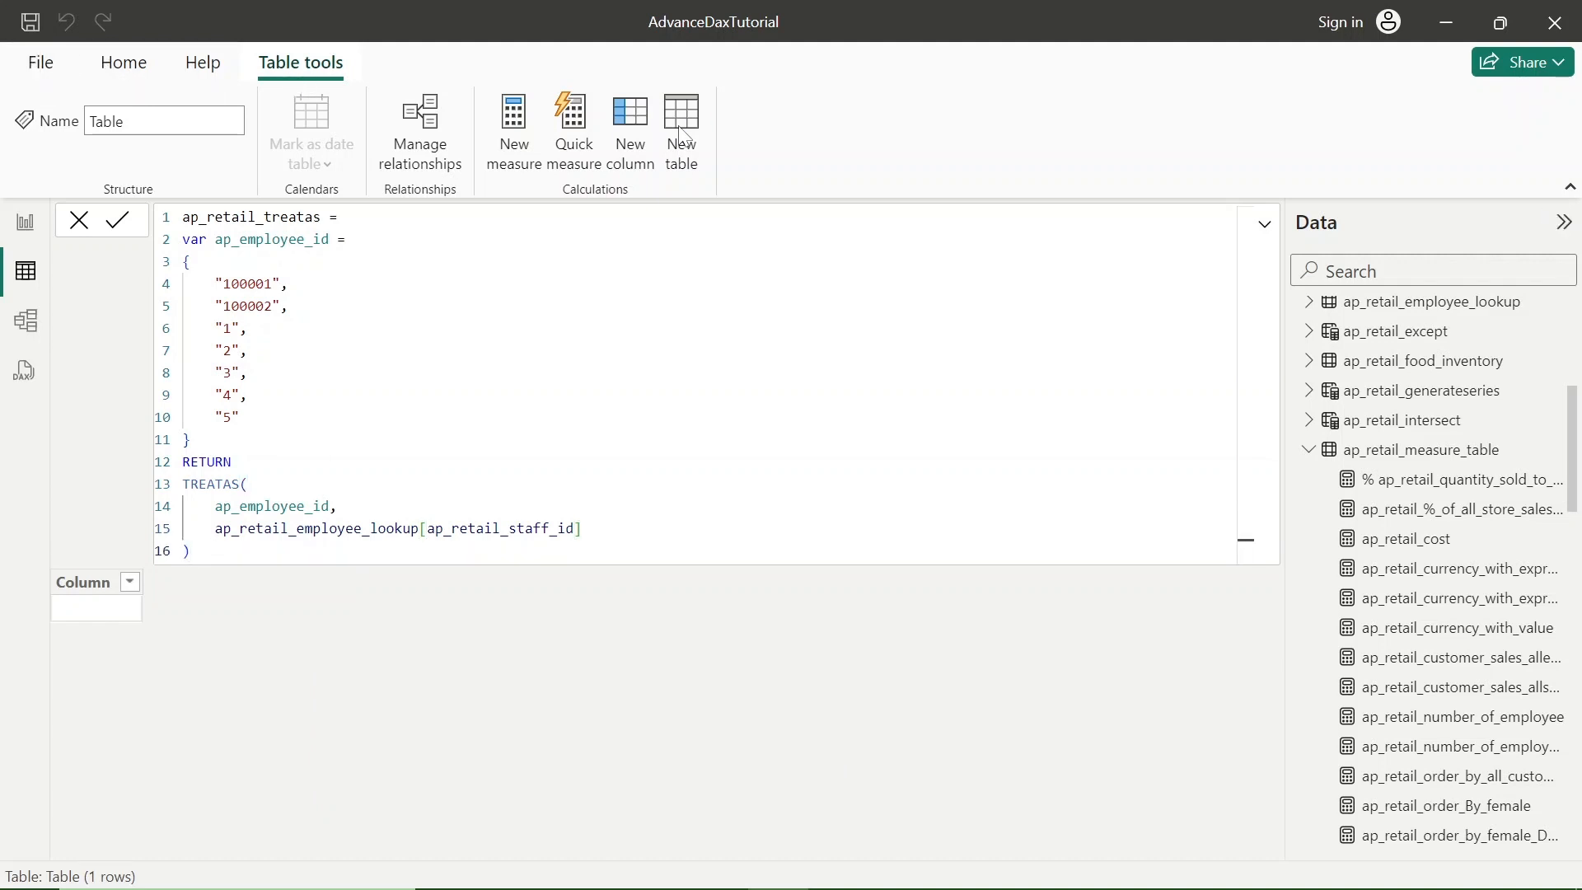
key("Return")
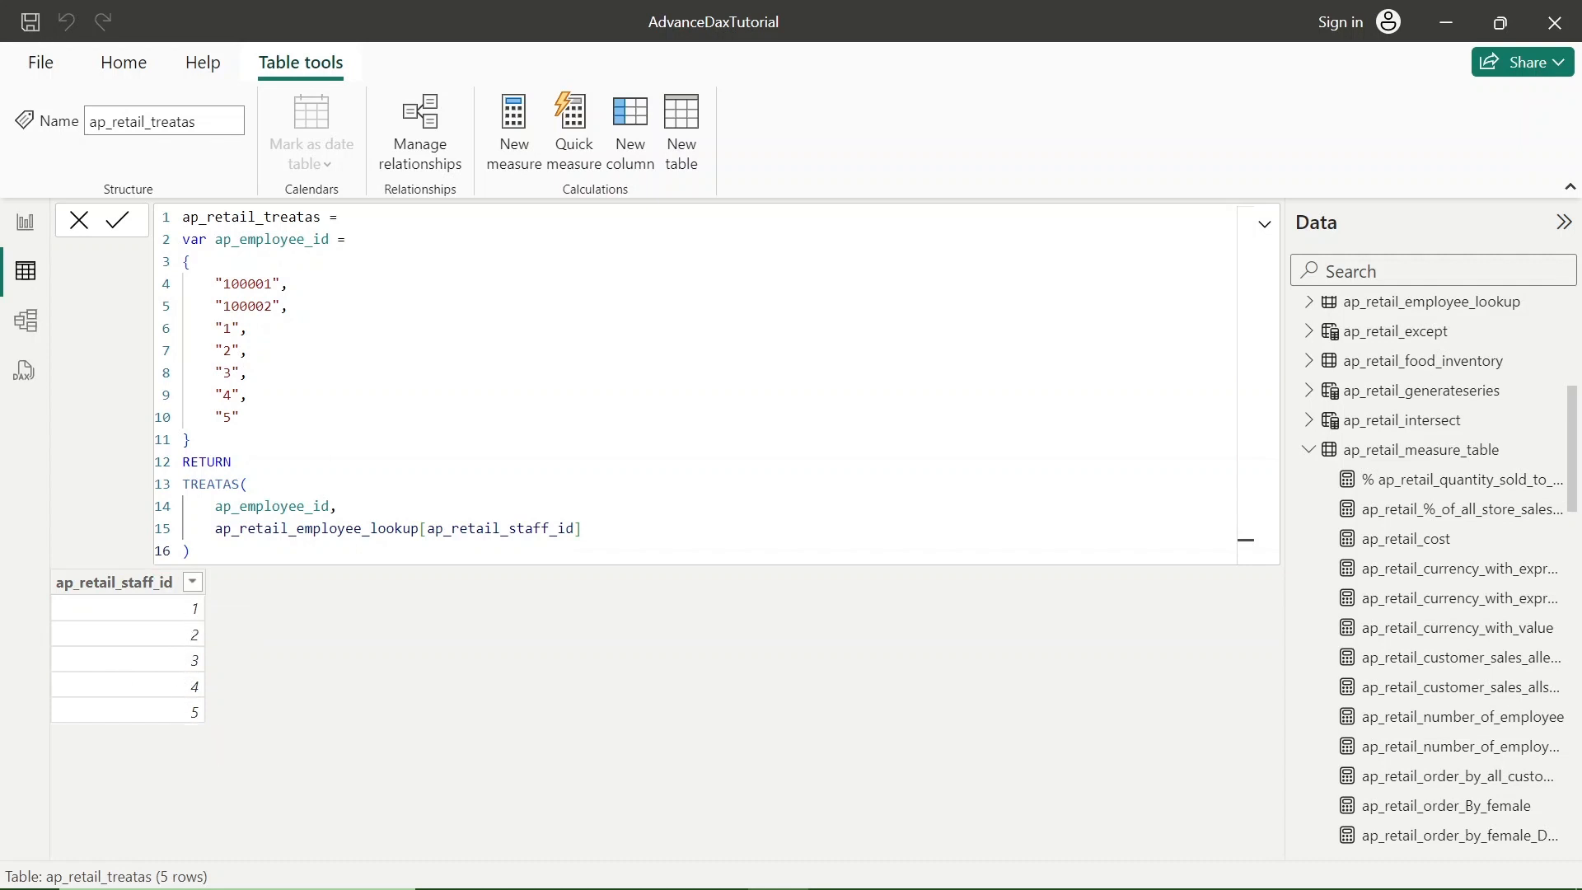
Step: Review the formula's ap_retail_staff_id column, ap_retail_employee_lookup table, ap_employee_id variable block and TREATAS function by highlighting them
double_click(501, 529)
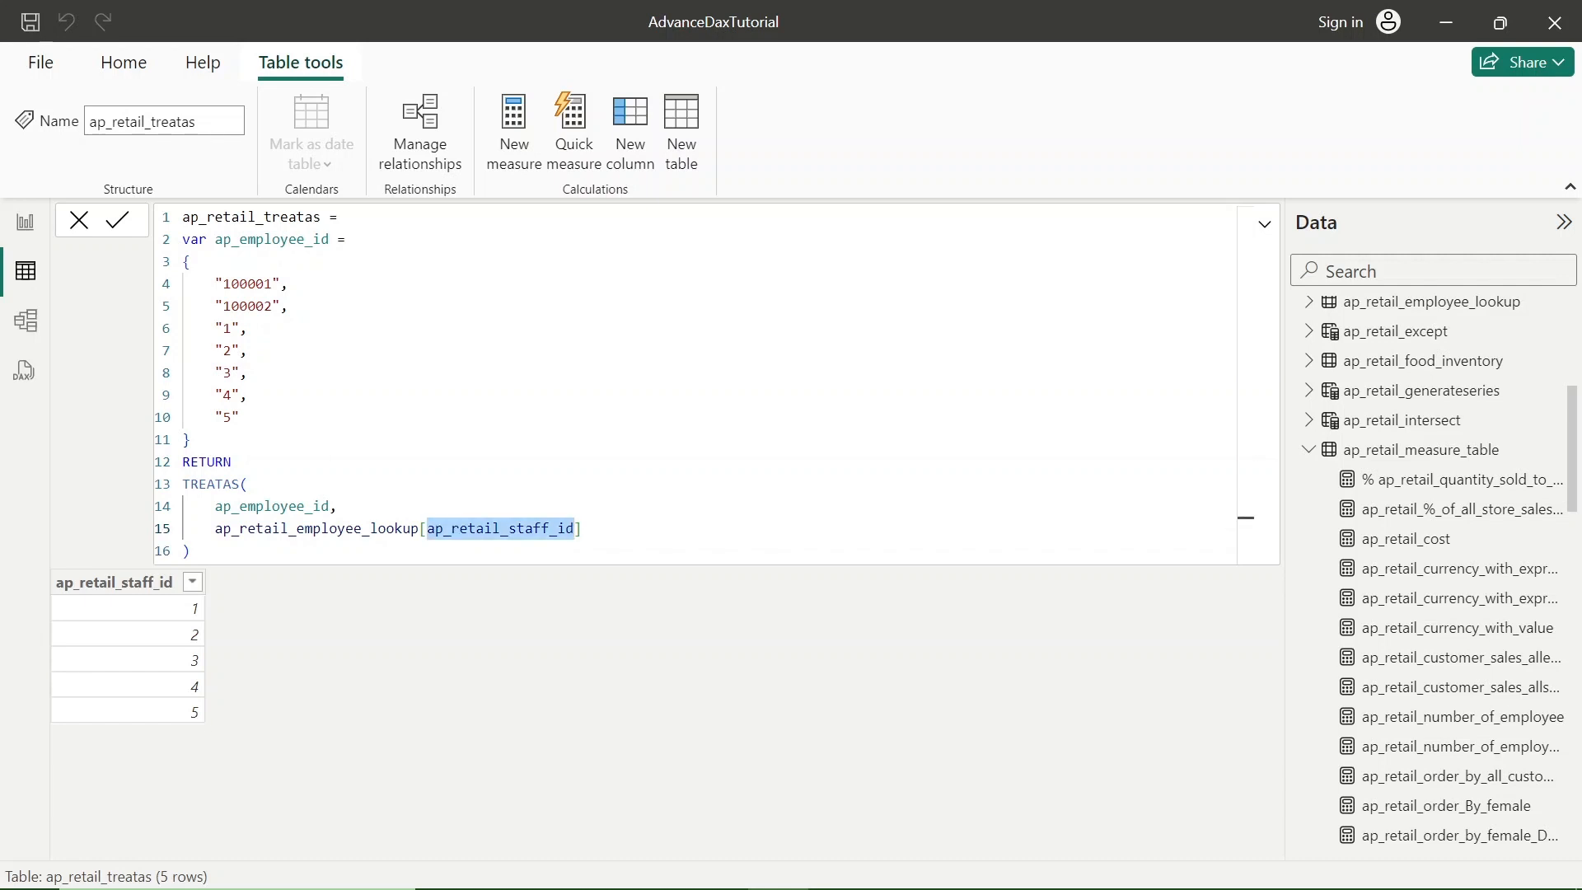
left_click(313, 528)
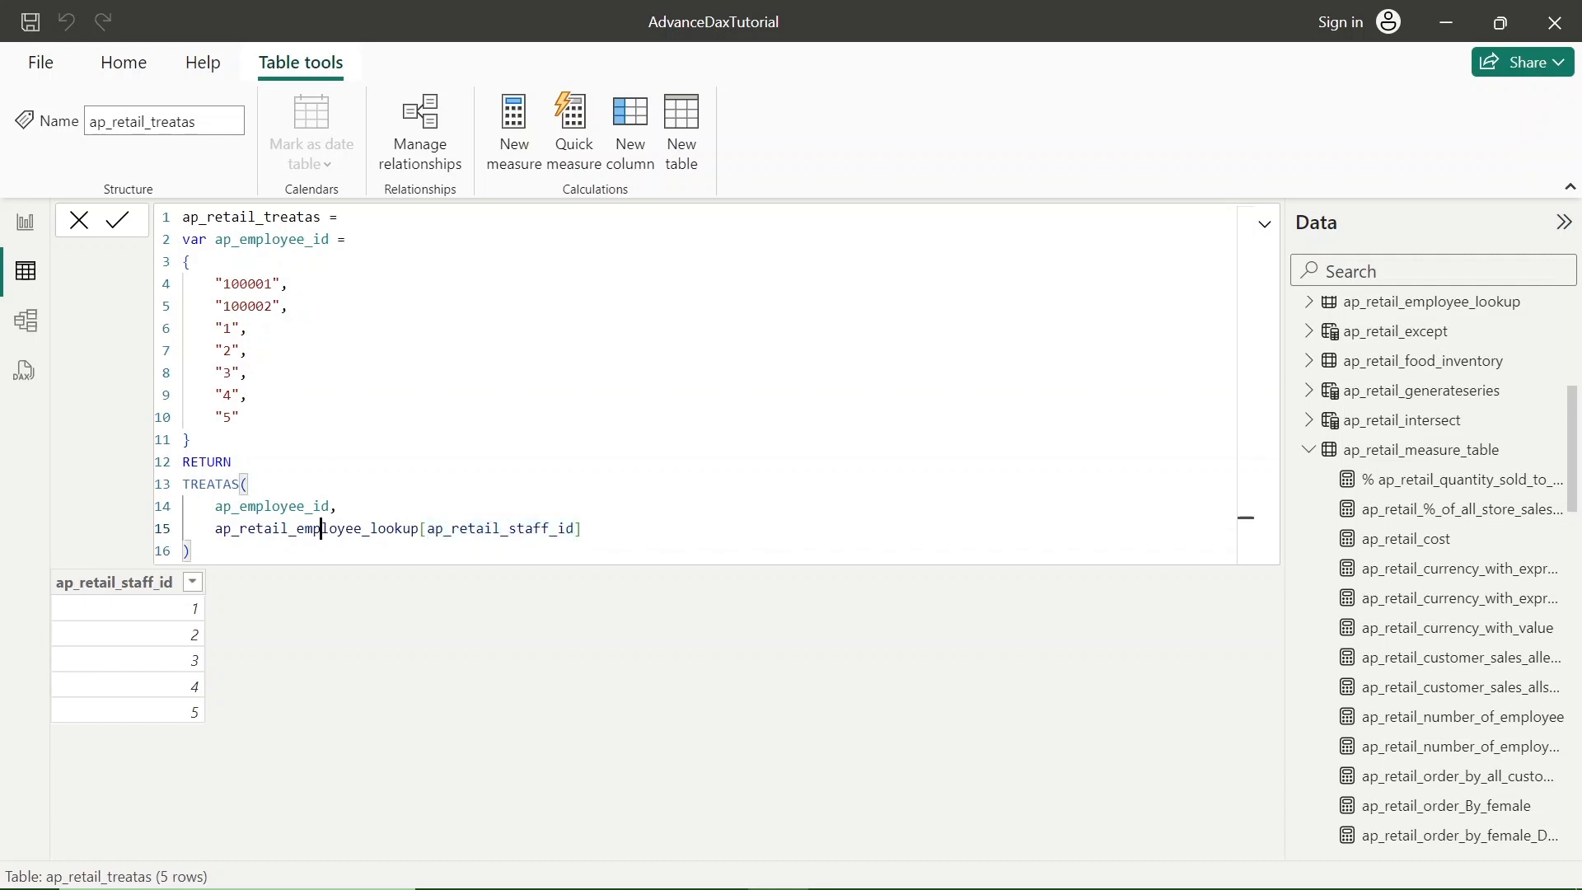
double_click(313, 528)
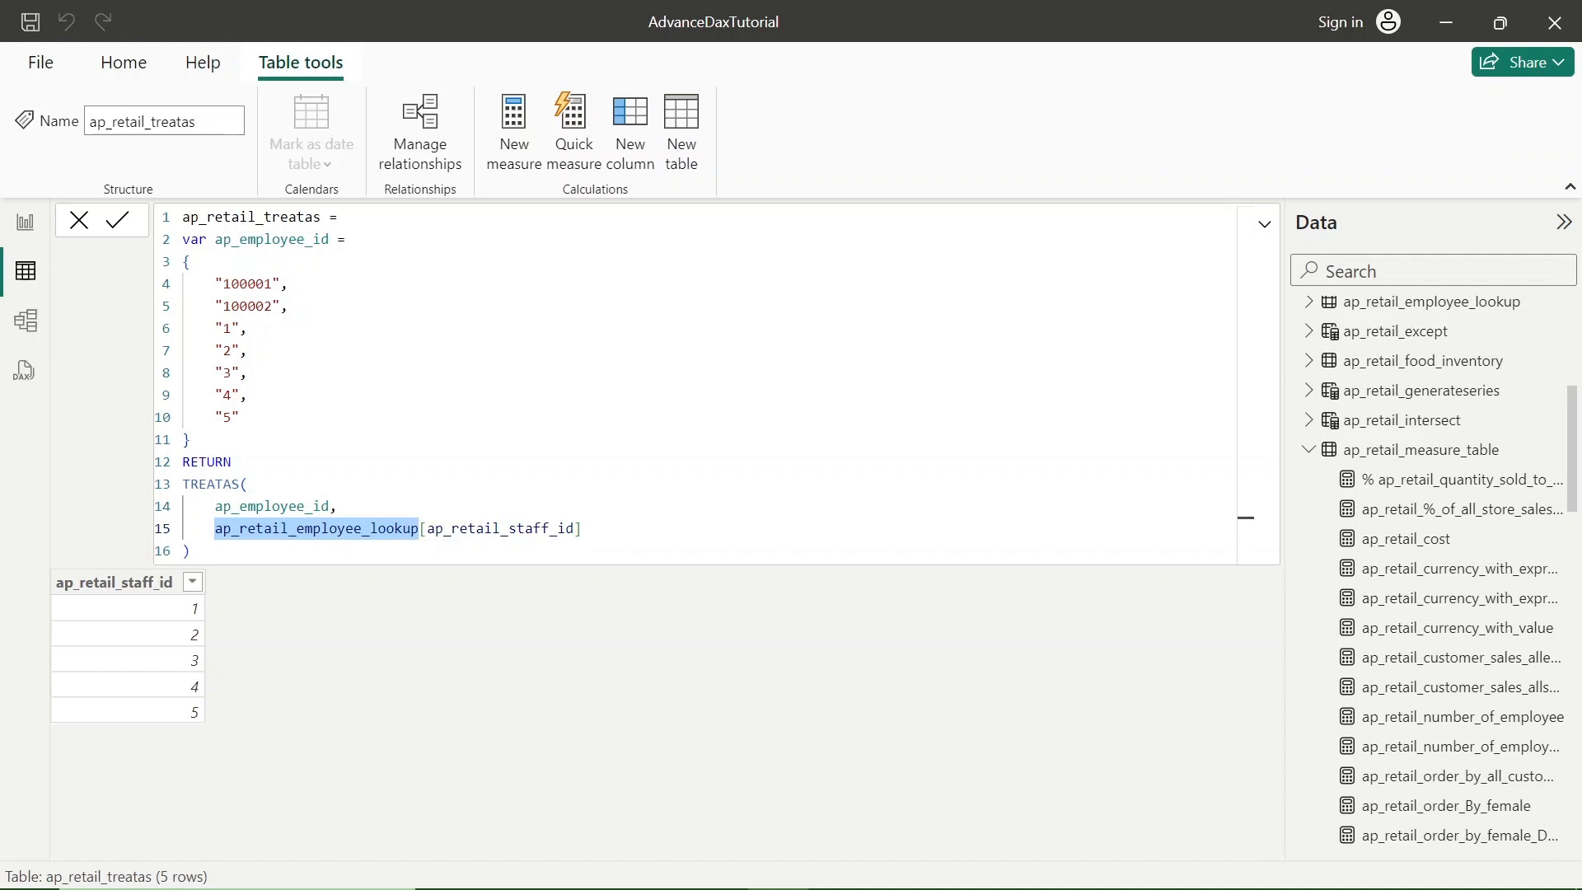
left_click_drag(182, 239, 191, 439)
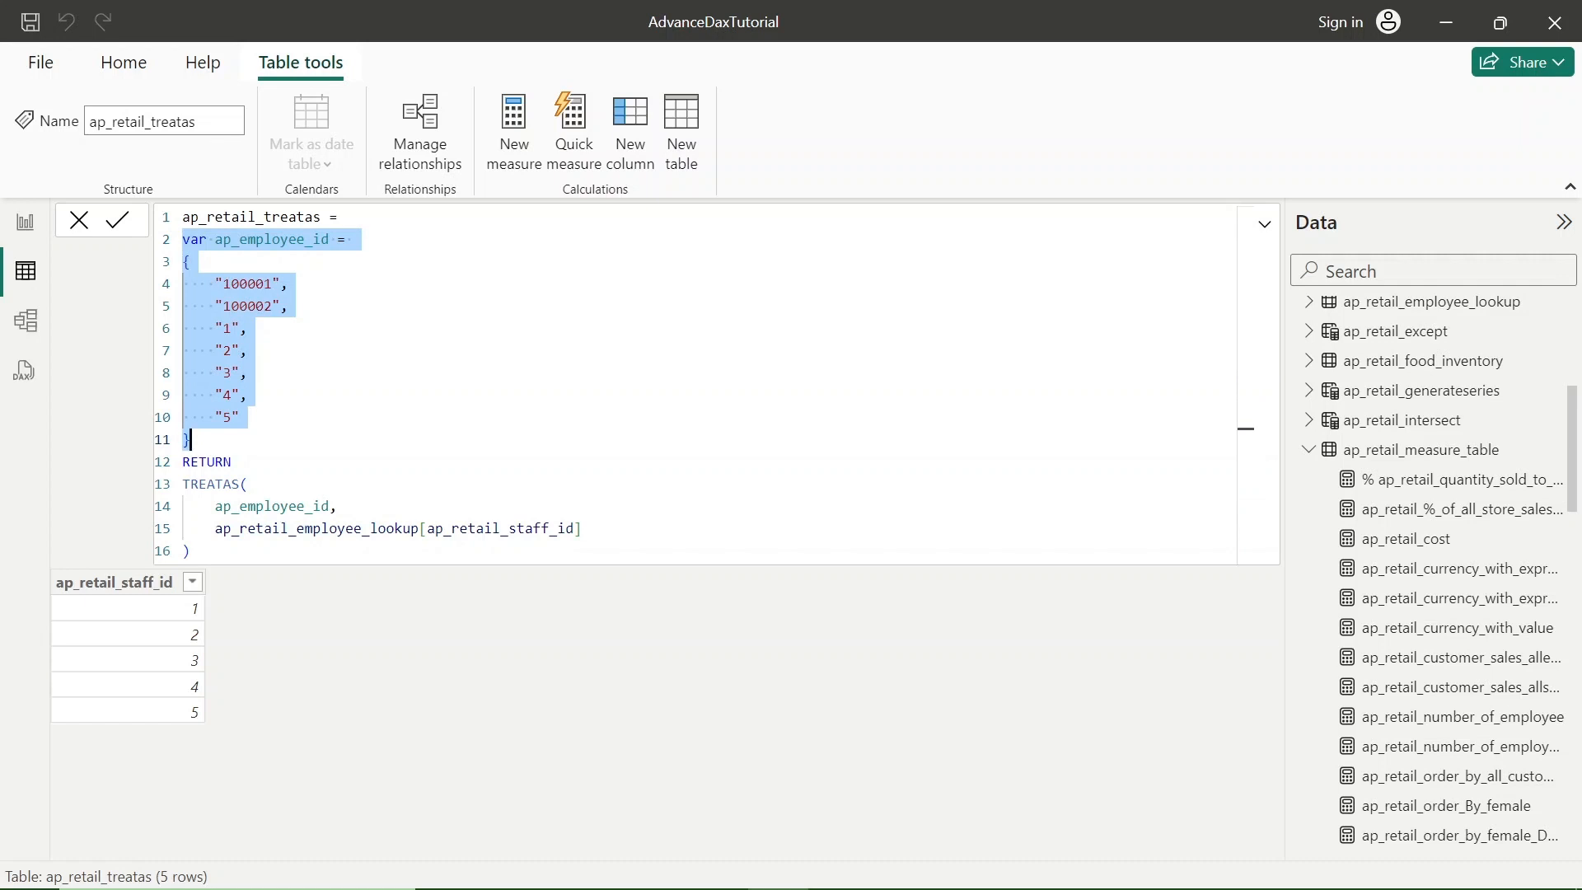
left_click(304, 528)
double_click(304, 528)
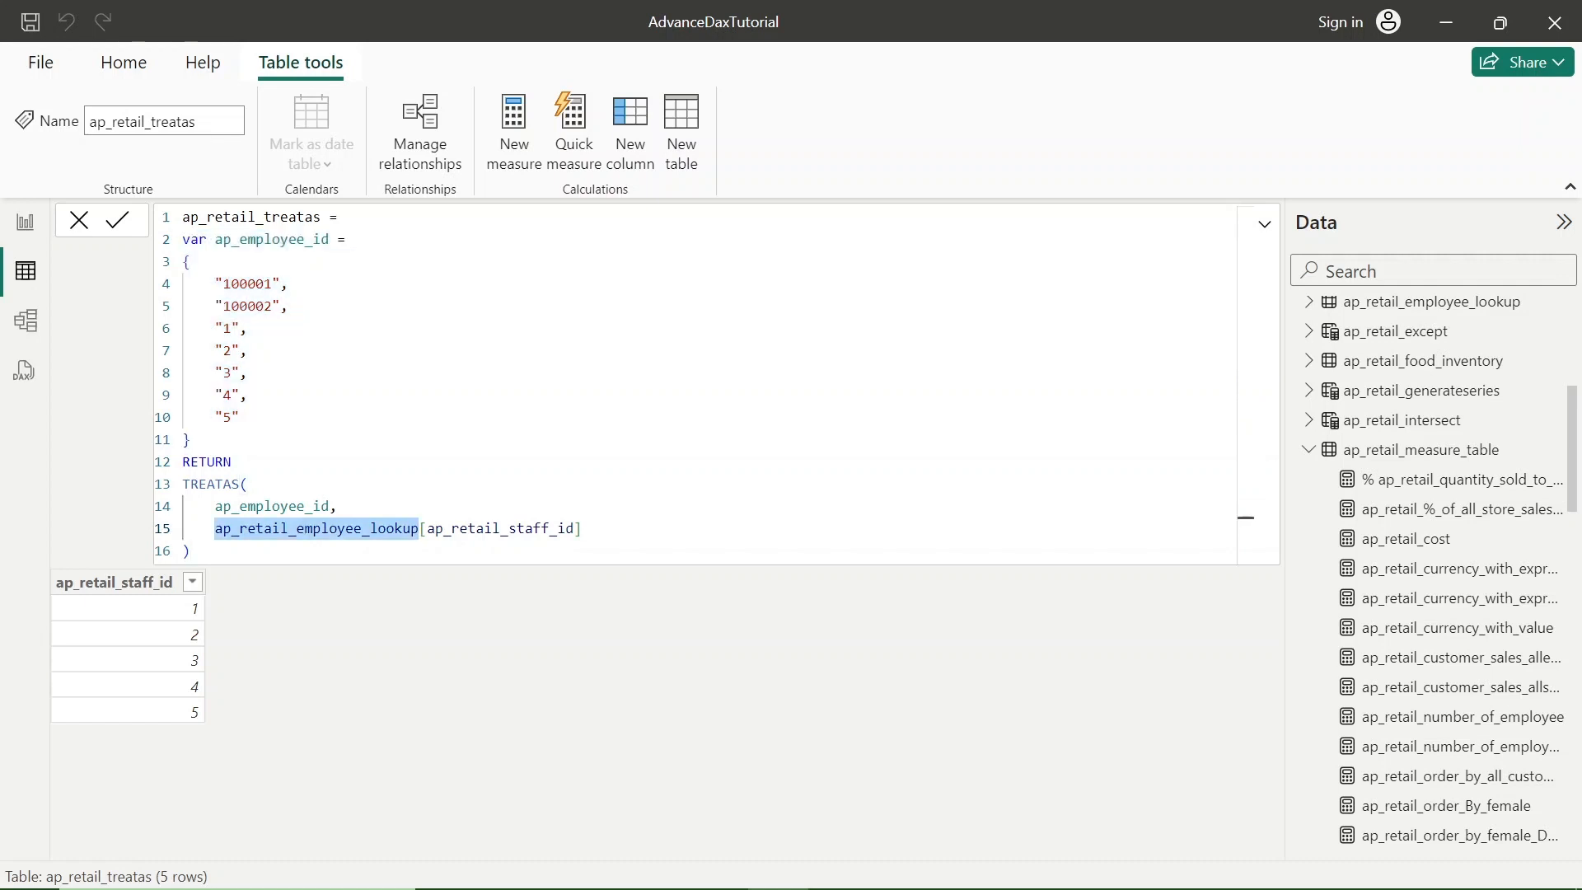
left_click(215, 485)
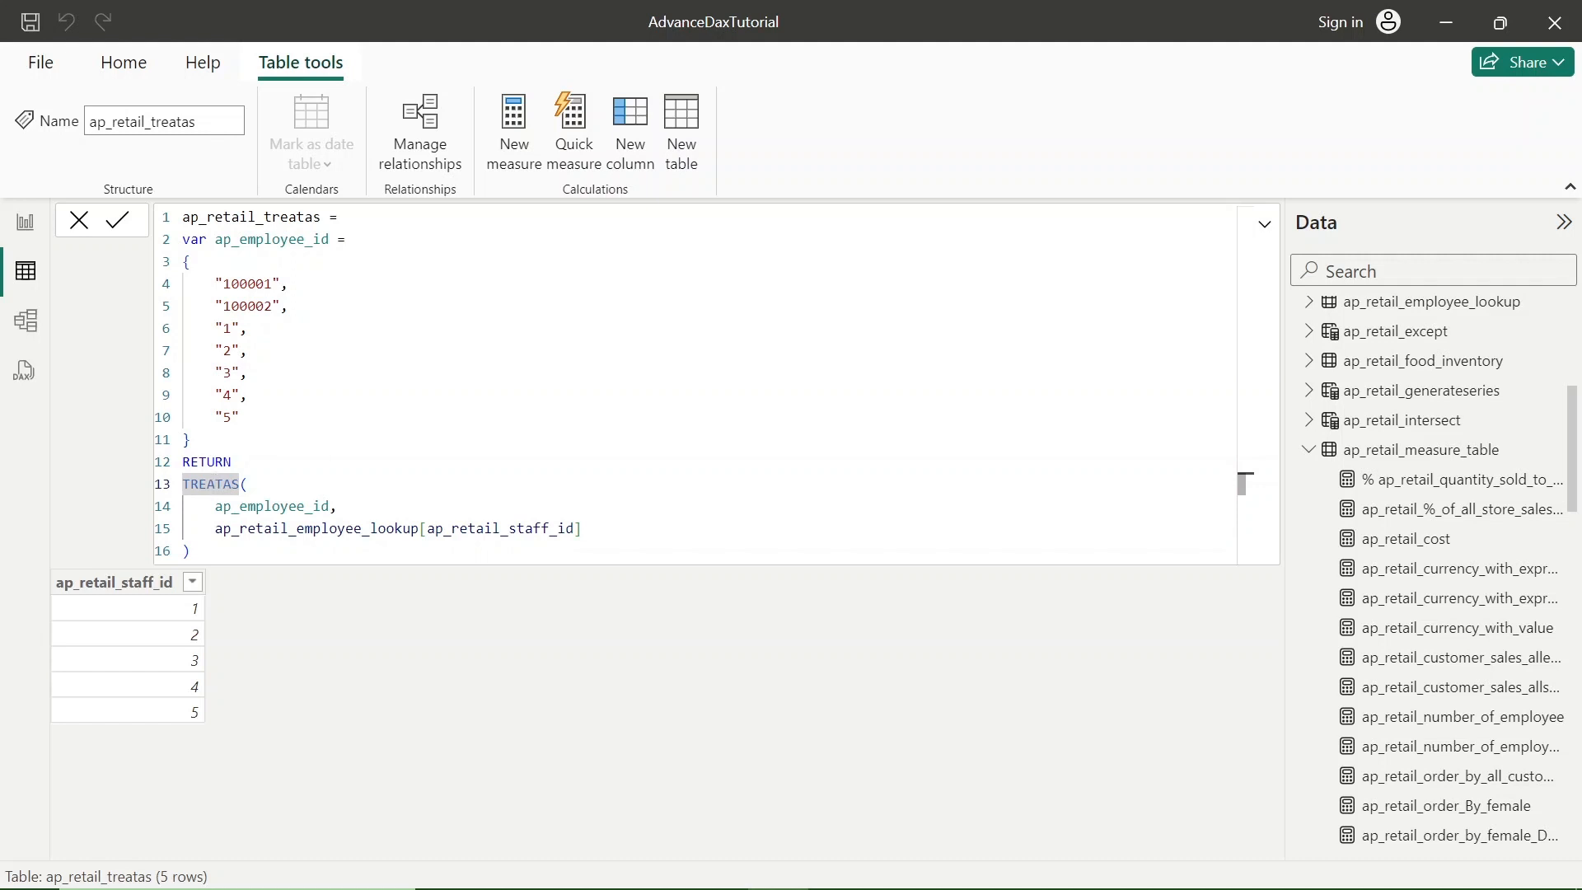
Step: Switch to the running PowerPoint slide show and advance to the closing thank-you slide
key("alt+Tab")
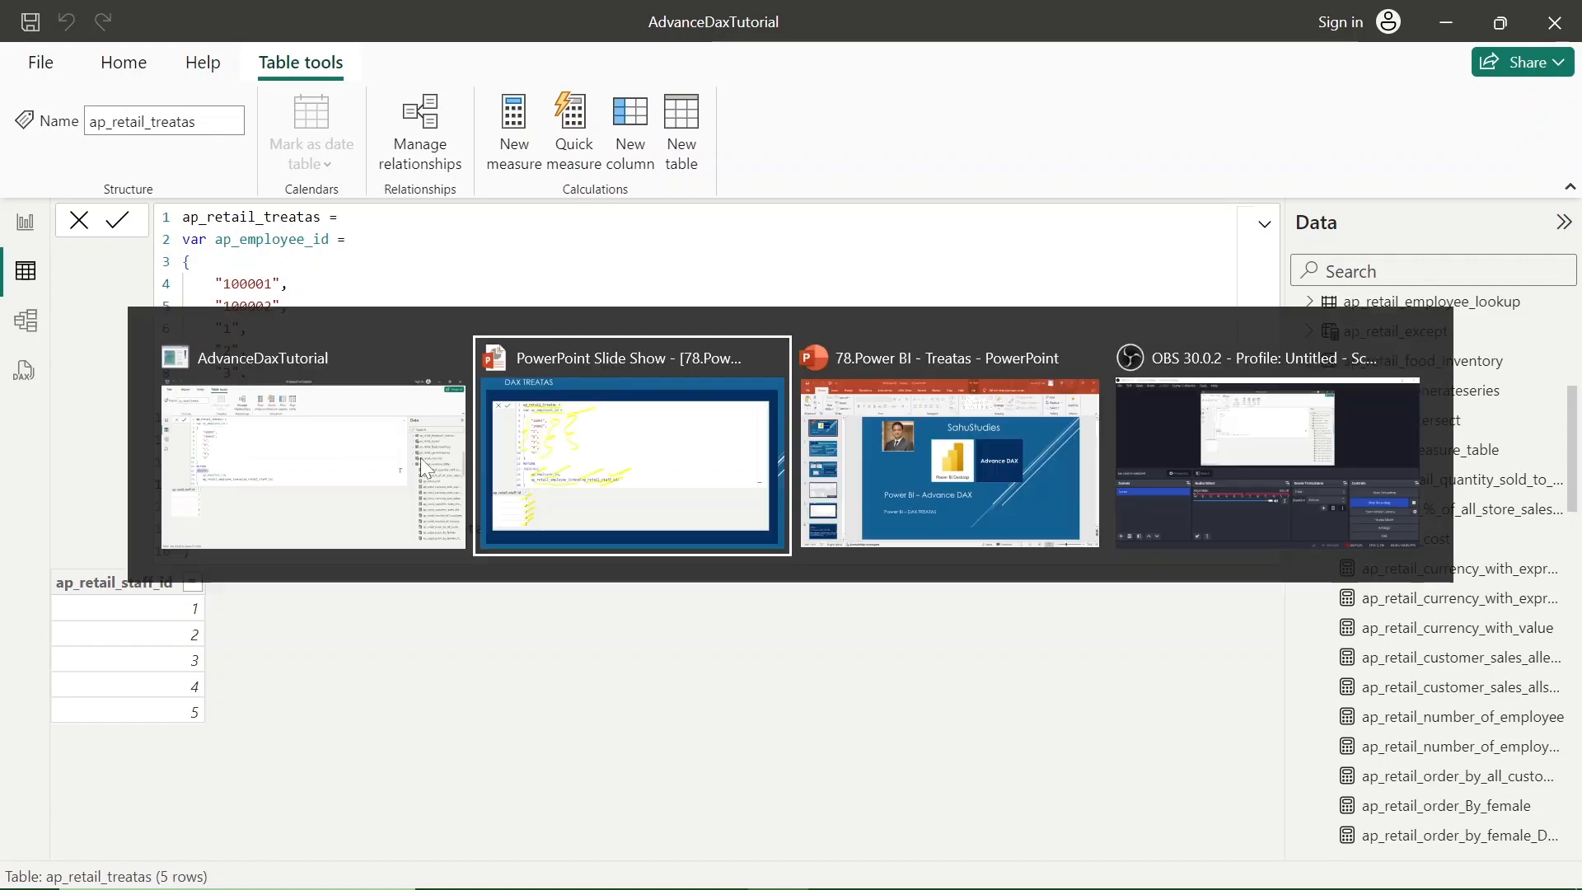
key("Right")
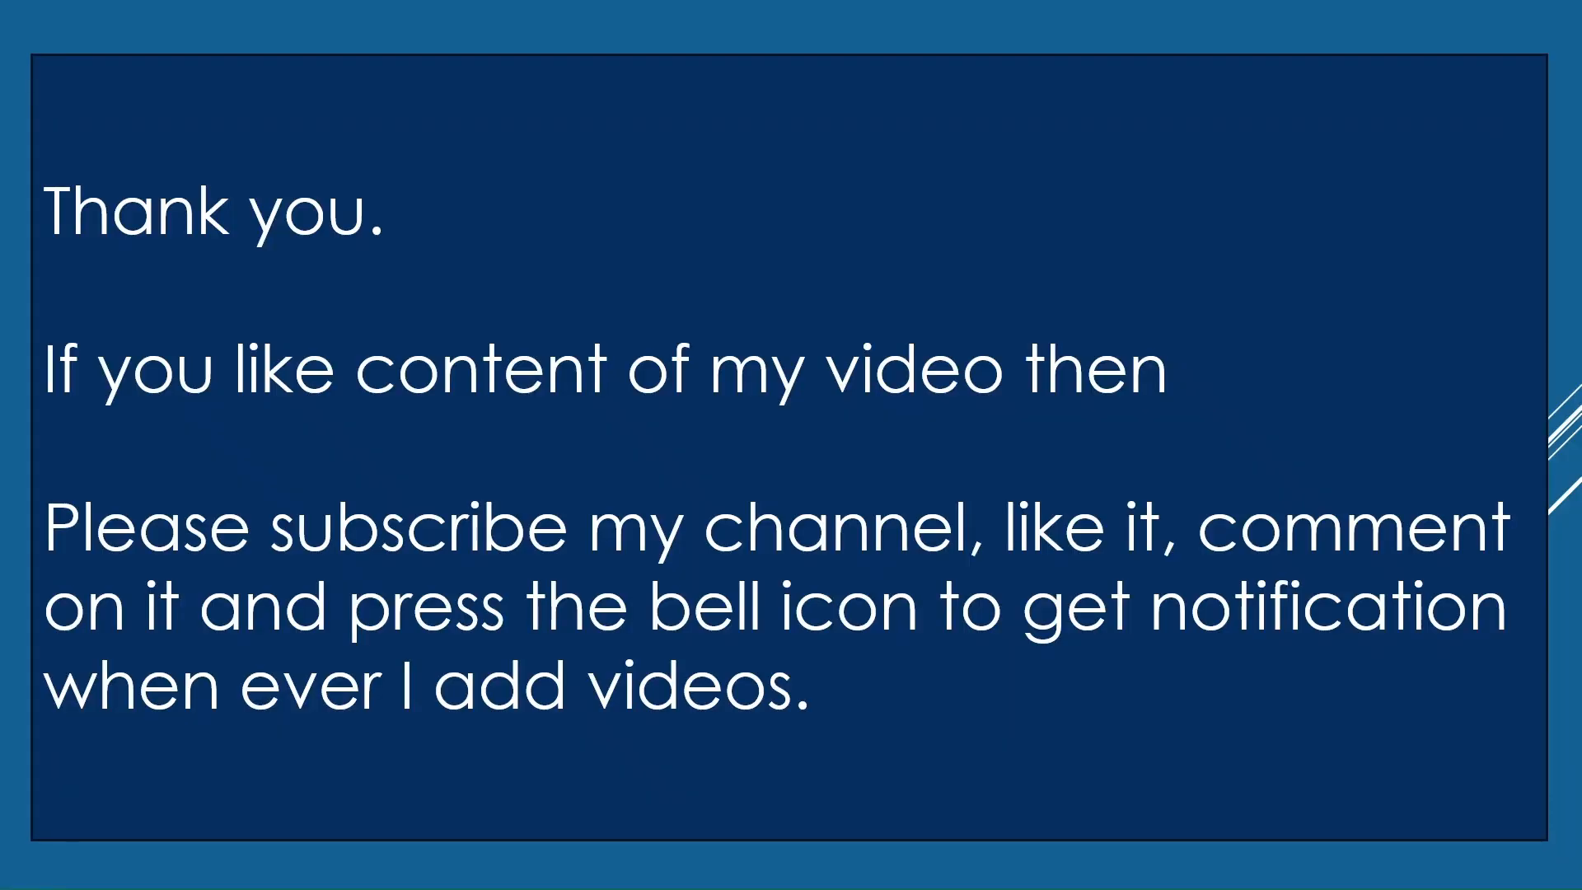